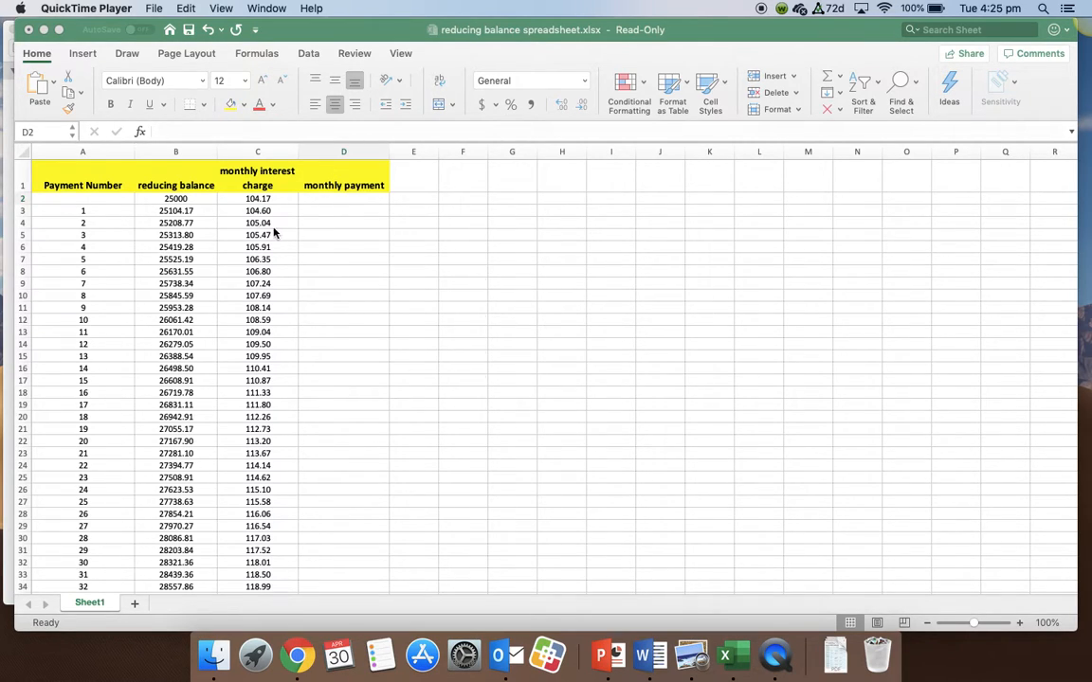
# - Examine the starting balance in cell B2 and the payment rows down to payment number 60
pyautogui.click(175, 205)
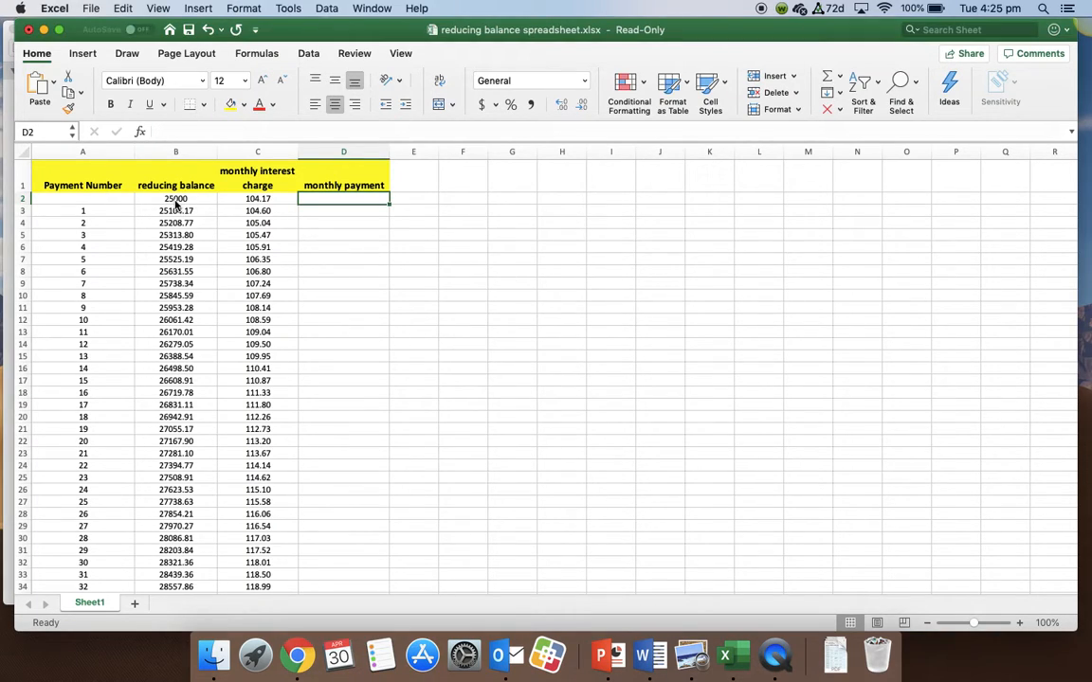
pyautogui.click(175, 200)
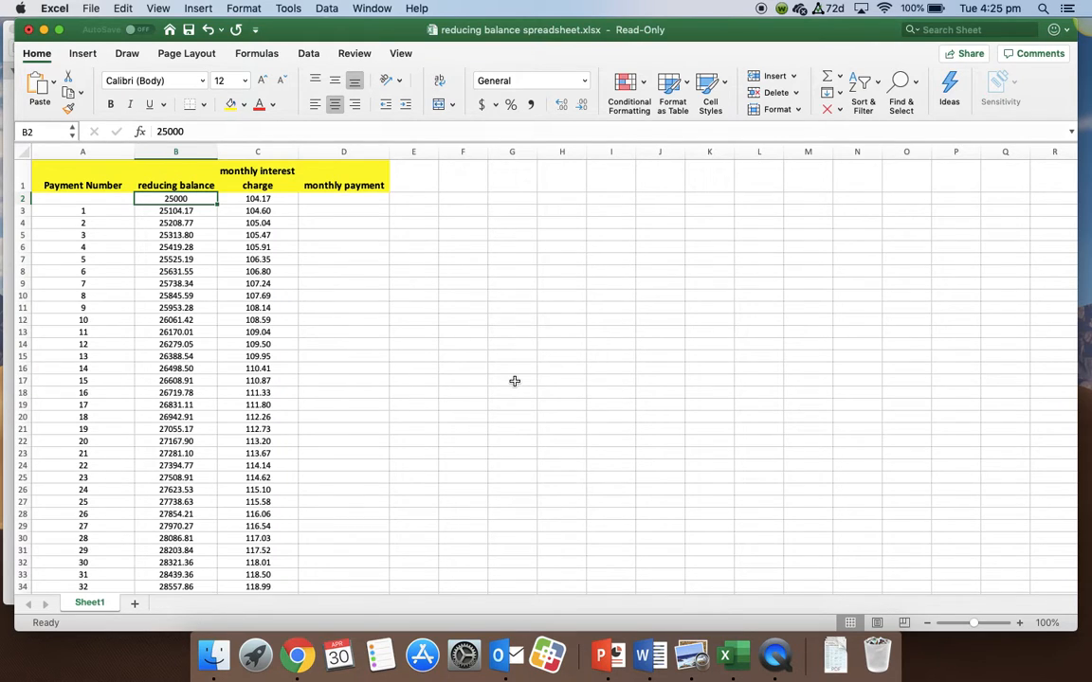
pyautogui.scroll(-1, 451, 395)
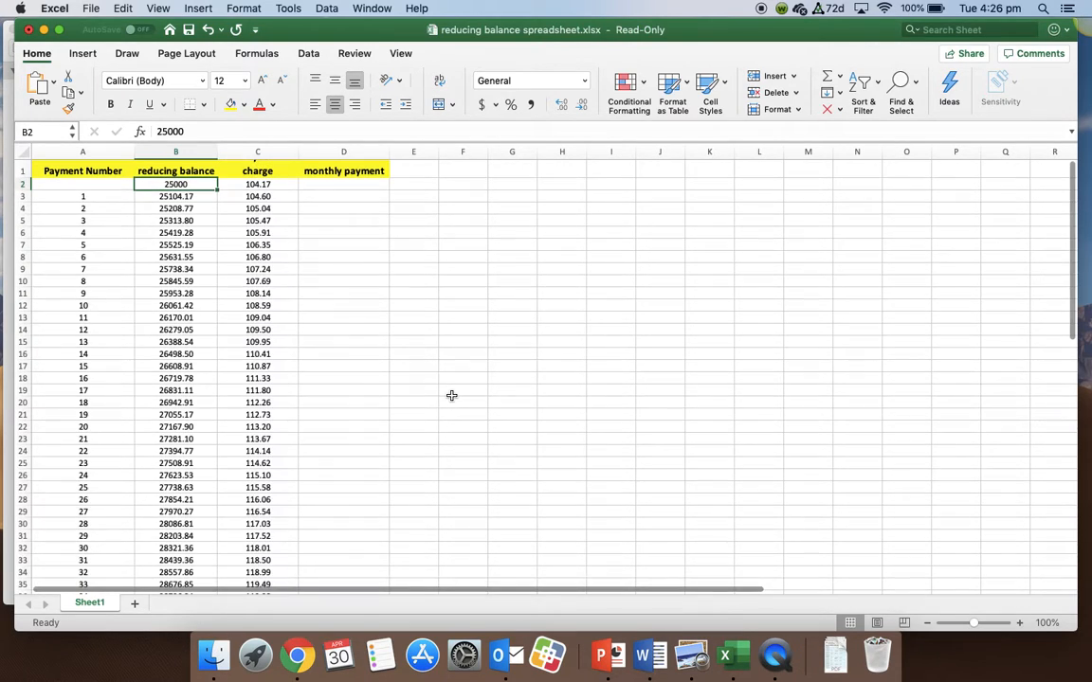
pyautogui.scroll(-1, 416, 369)
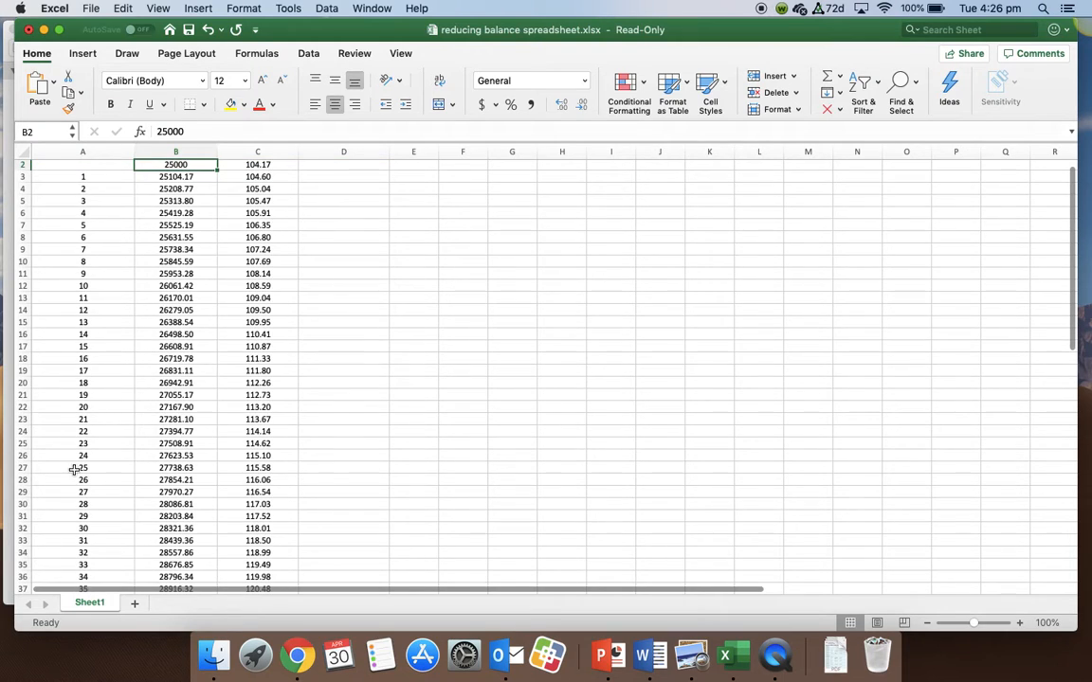
pyautogui.scroll(-10, 73, 446)
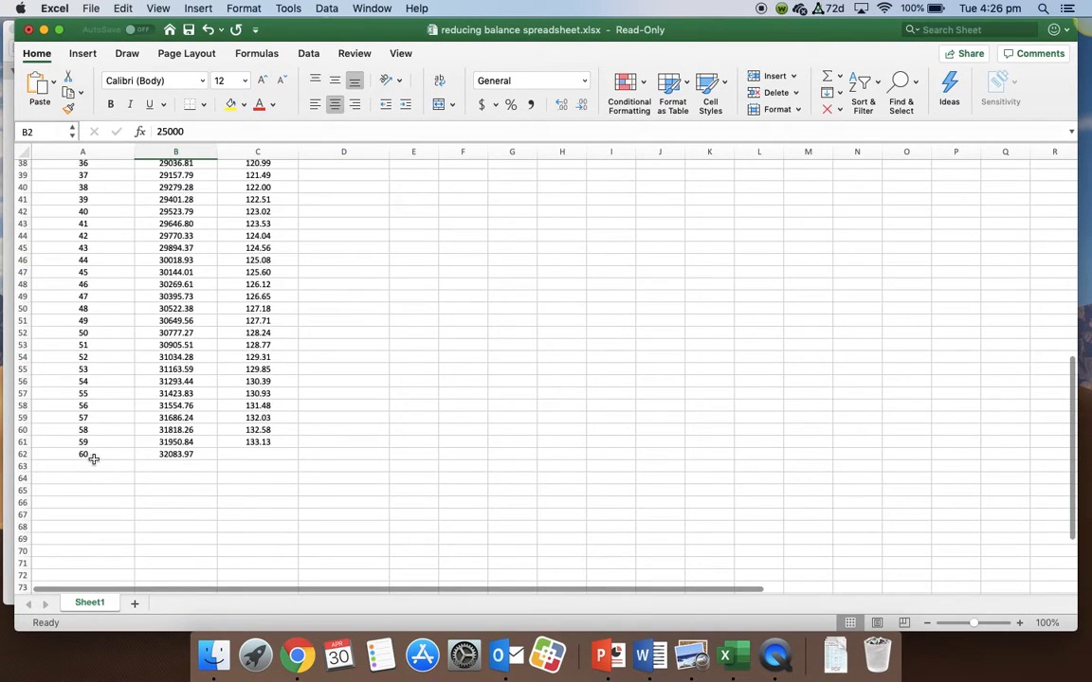
pyautogui.scroll(6, 357, 421)
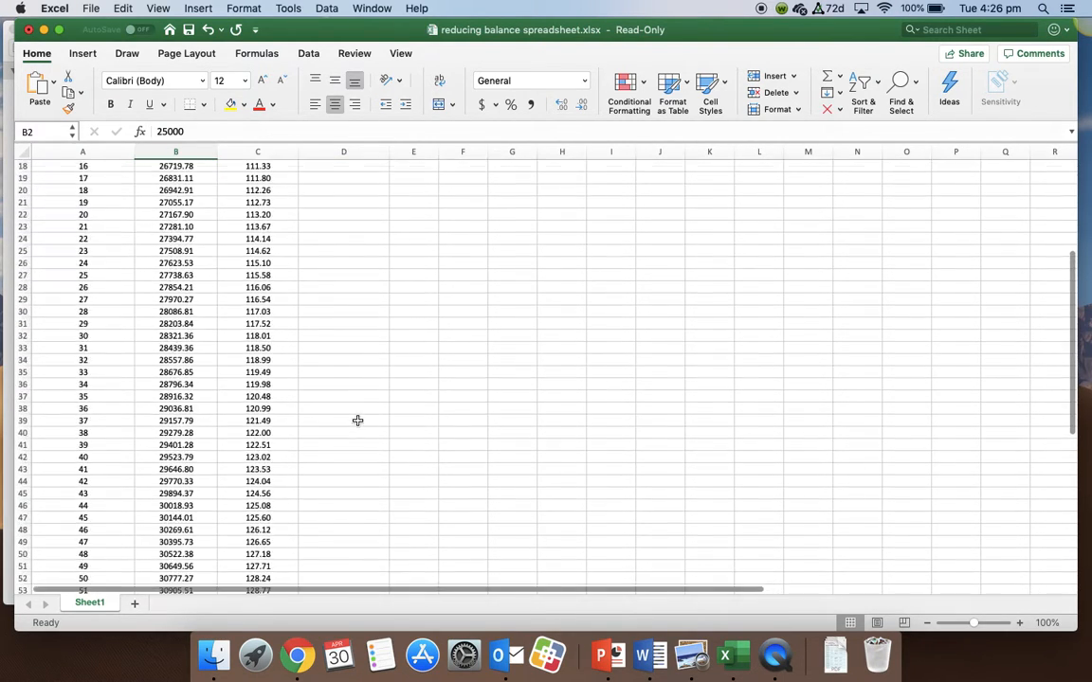
pyautogui.scroll(5, 357, 421)
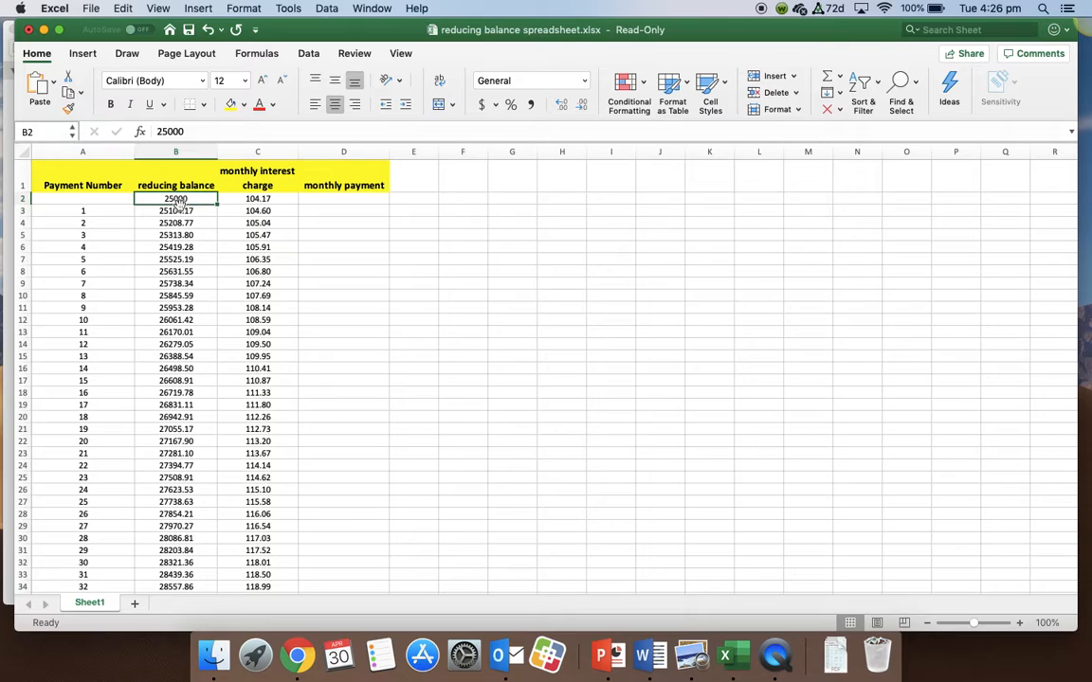
# - Inspect the formulas behind the first monthly interest charges in C2 to C4 and the reducing balance in B3
pyautogui.click(254, 198)
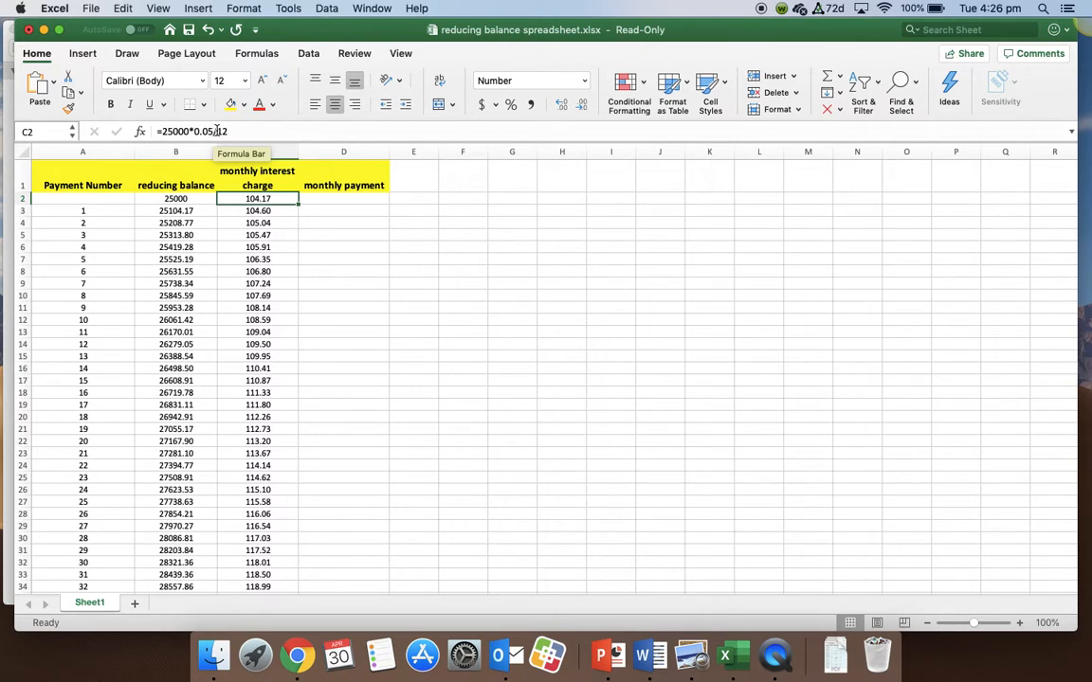
pyautogui.click(380, 267)
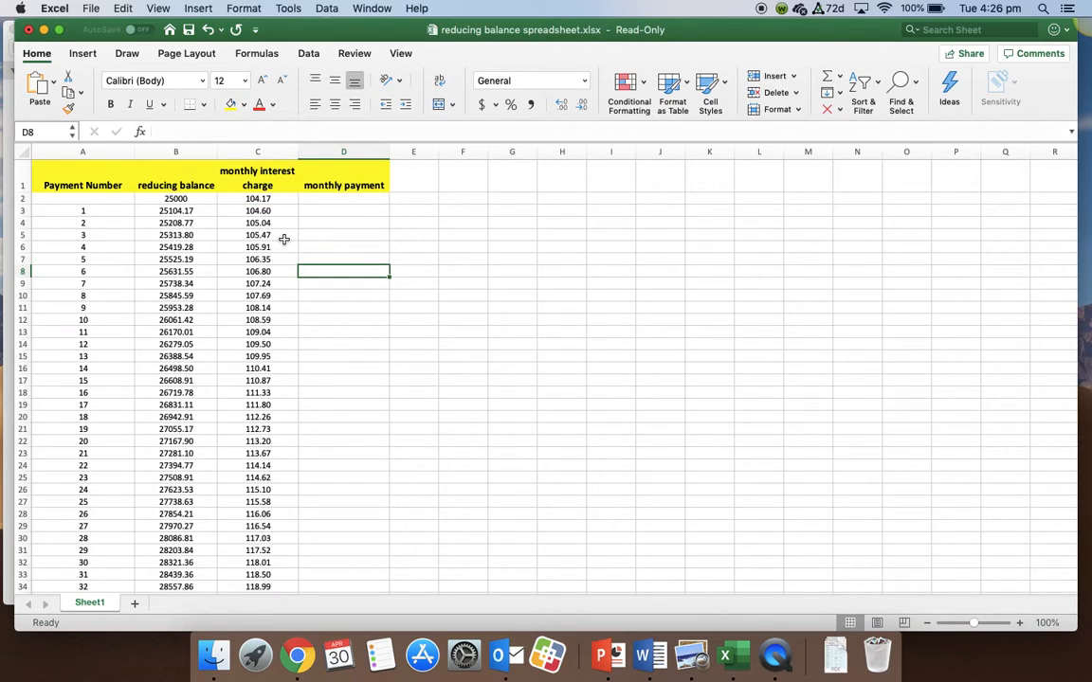
pyautogui.click(172, 200)
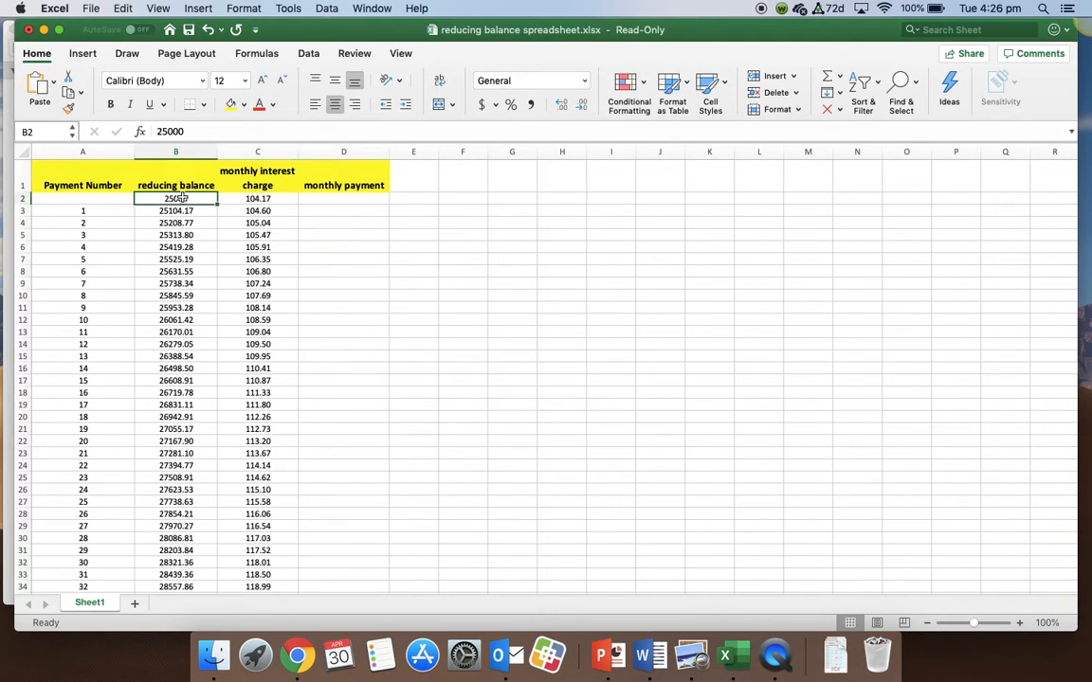
pyautogui.click(251, 199)
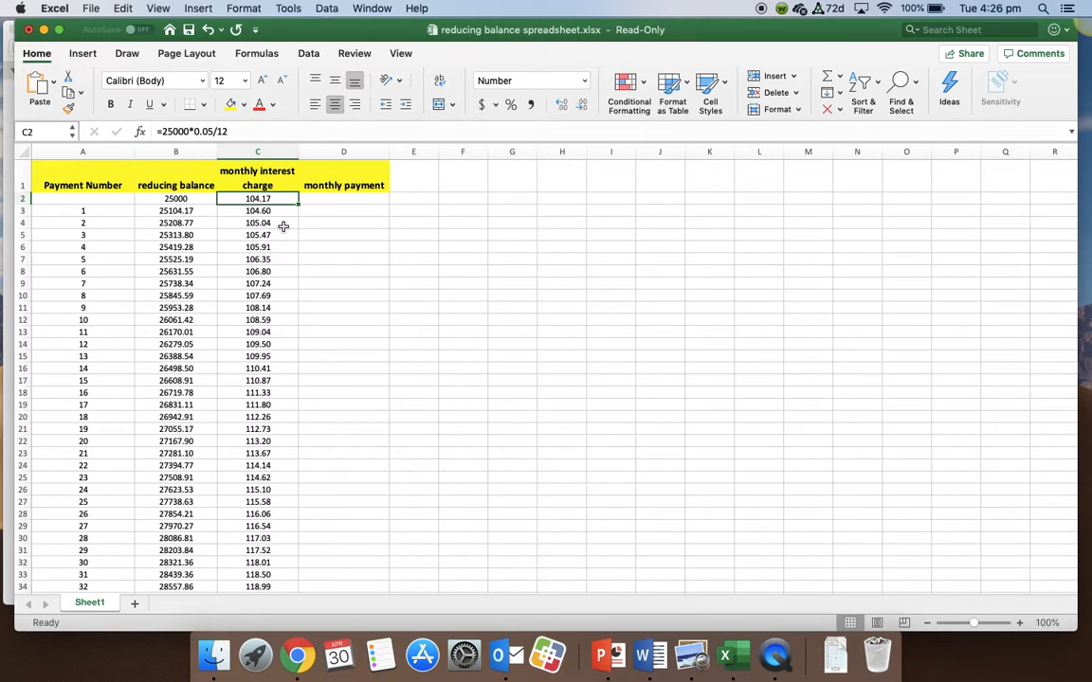
pyautogui.click(178, 213)
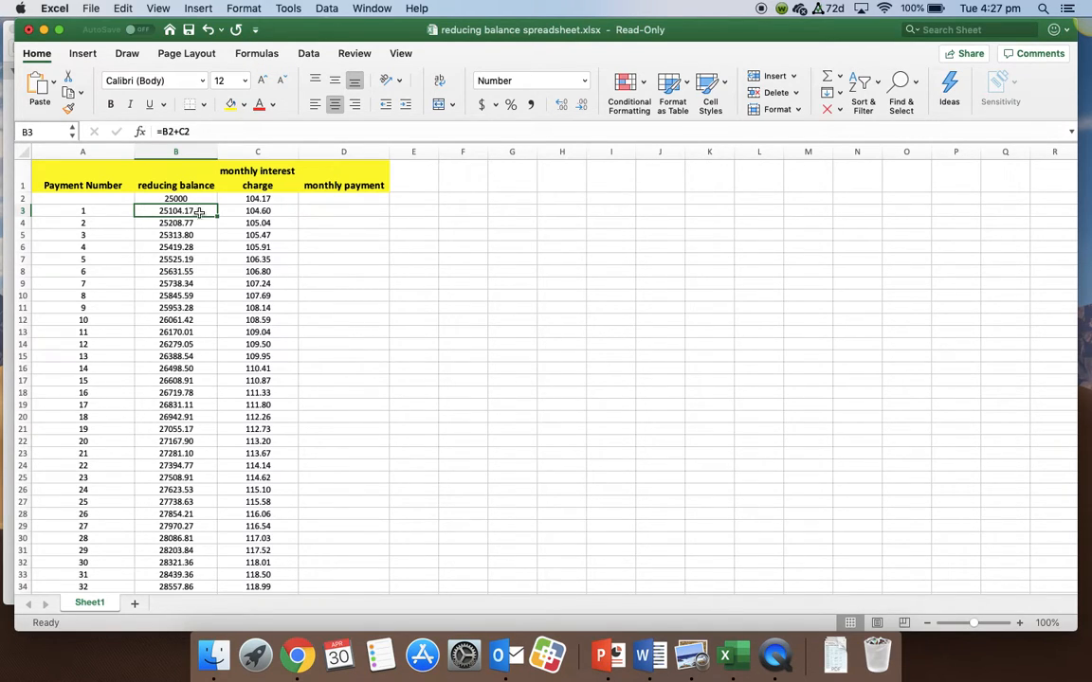
pyautogui.click(254, 210)
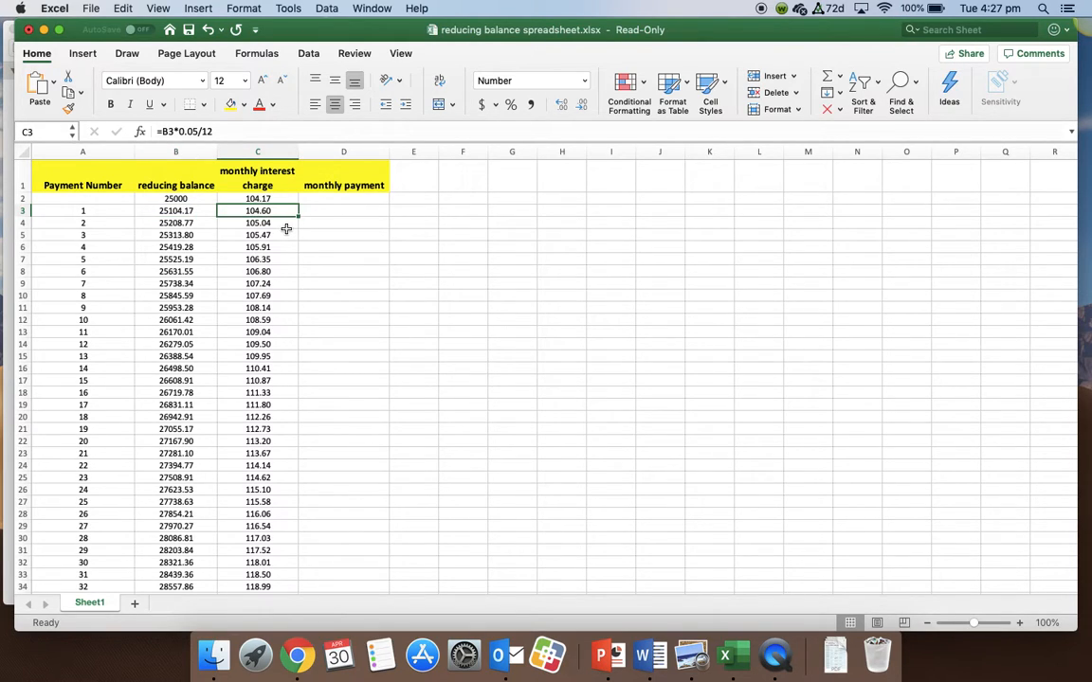
pyautogui.click(284, 223)
pyautogui.click(254, 132)
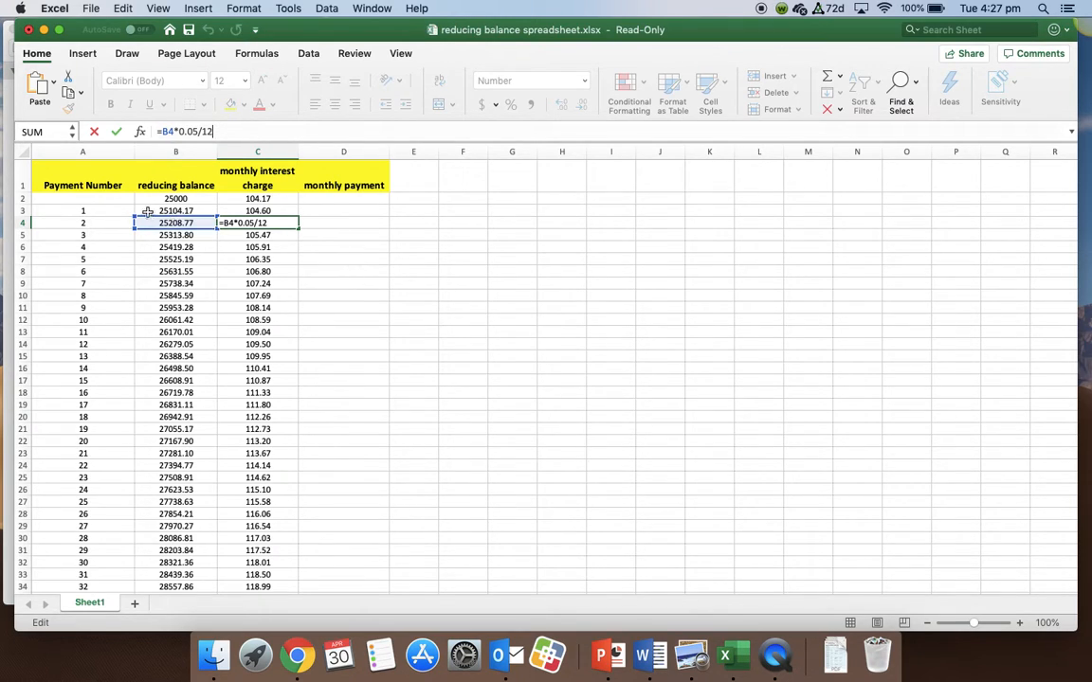
pyautogui.click(350, 260)
# - Review the reducing balance and interest charge columns through the last payment row
pyautogui.scroll(-10, 157, 303)
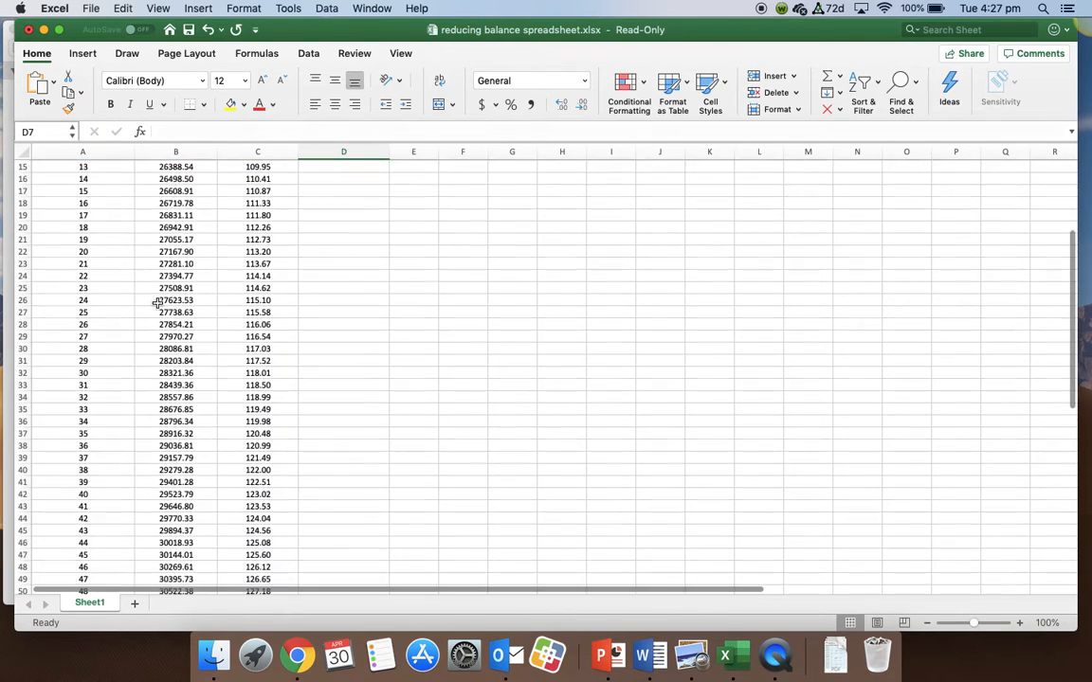
pyautogui.scroll(-2, 157, 302)
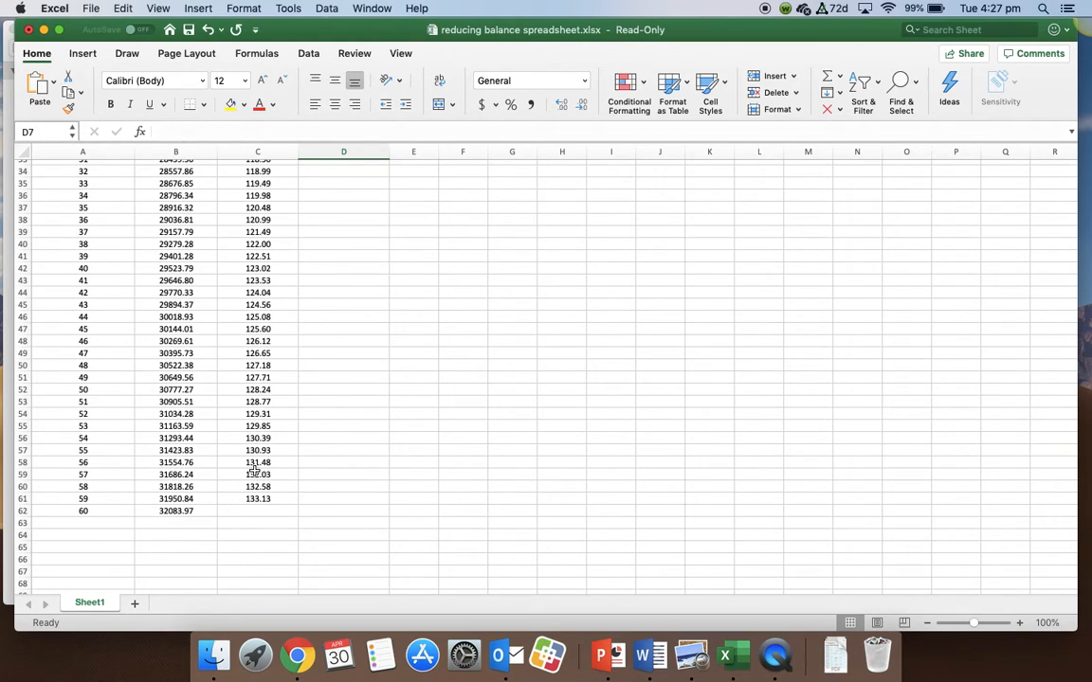
pyautogui.scroll(10, 243, 486)
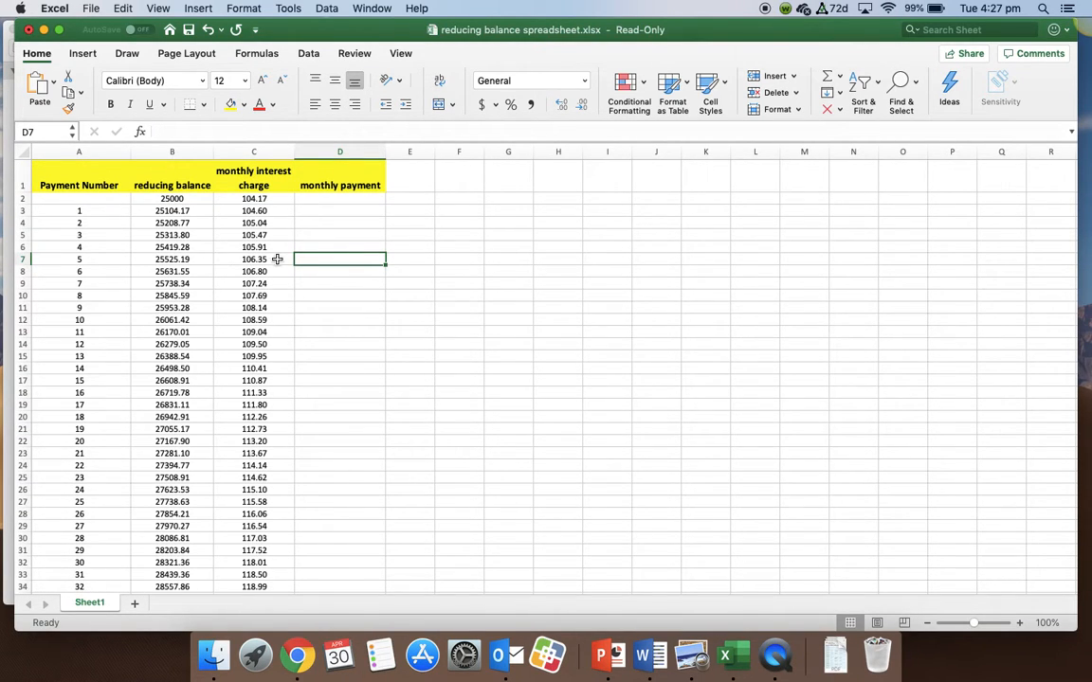
# - Extend the reducing balance formula in B3 to subtract the monthly payment cell, giving =B2+C2-D2
pyautogui.click(186, 212)
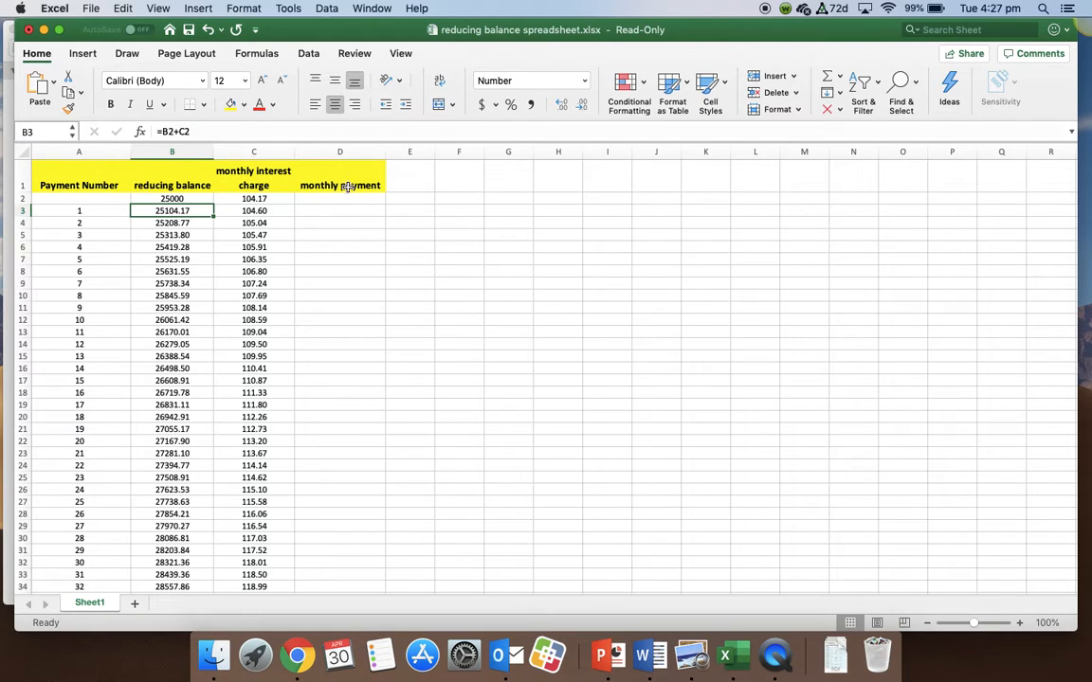
pyautogui.click(232, 131)
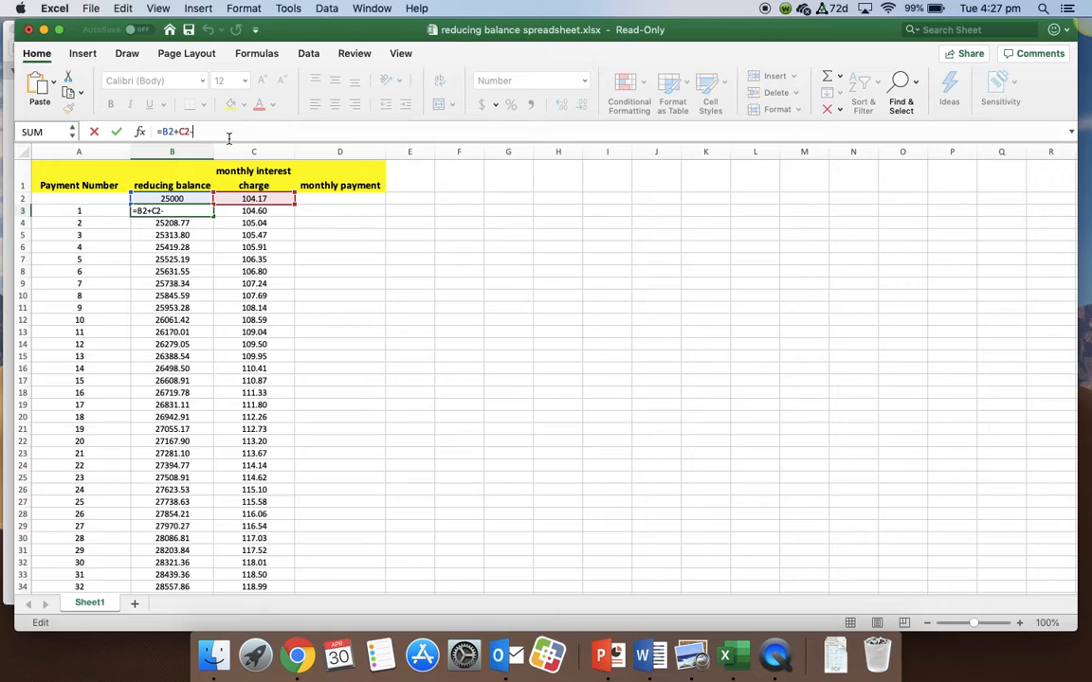
pyautogui.click(347, 200)
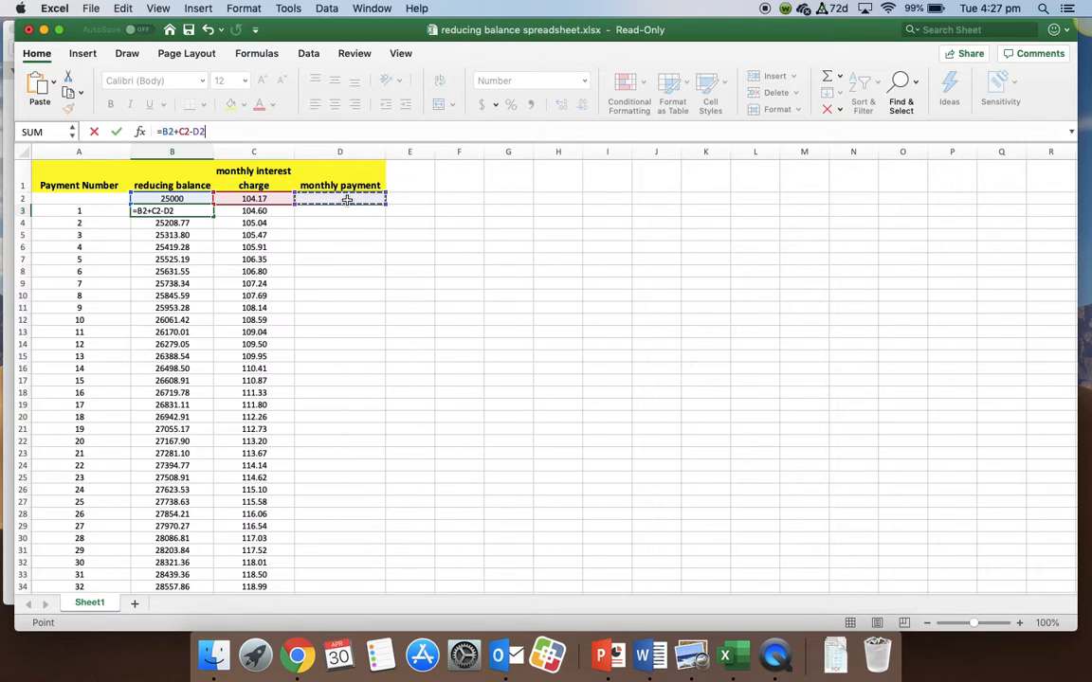
pyautogui.press('Return')
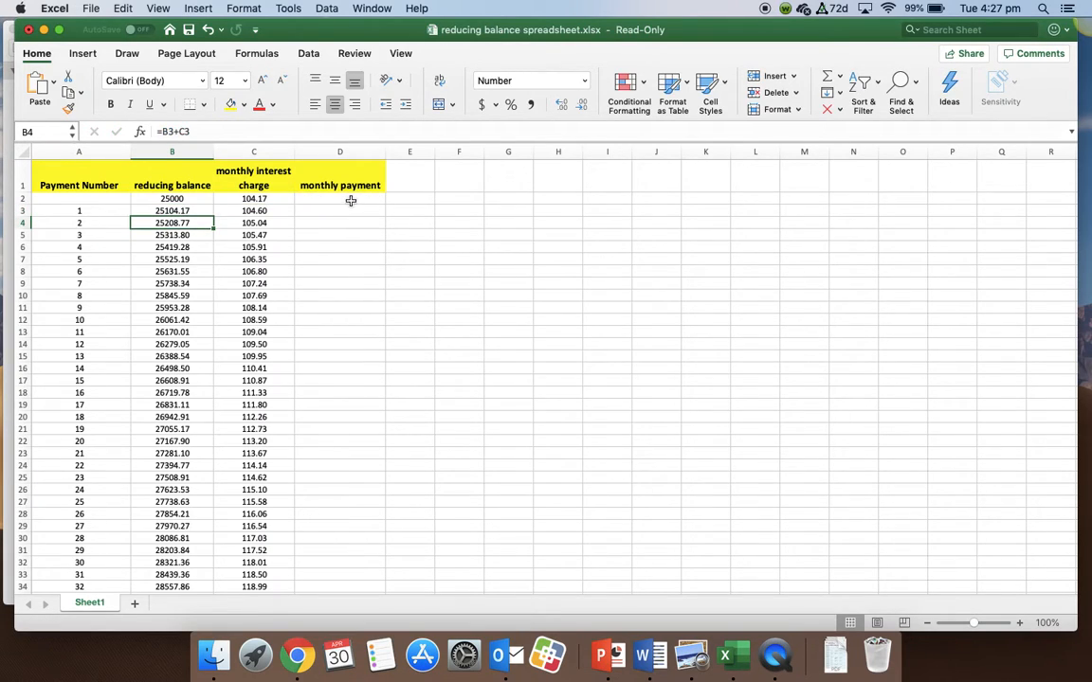
# - Make the monthly payment reference in the B3 formula absolute, giving =B2+C2-$D$2
pyautogui.click(321, 200)
pyautogui.click(171, 211)
pyautogui.click(189, 133)
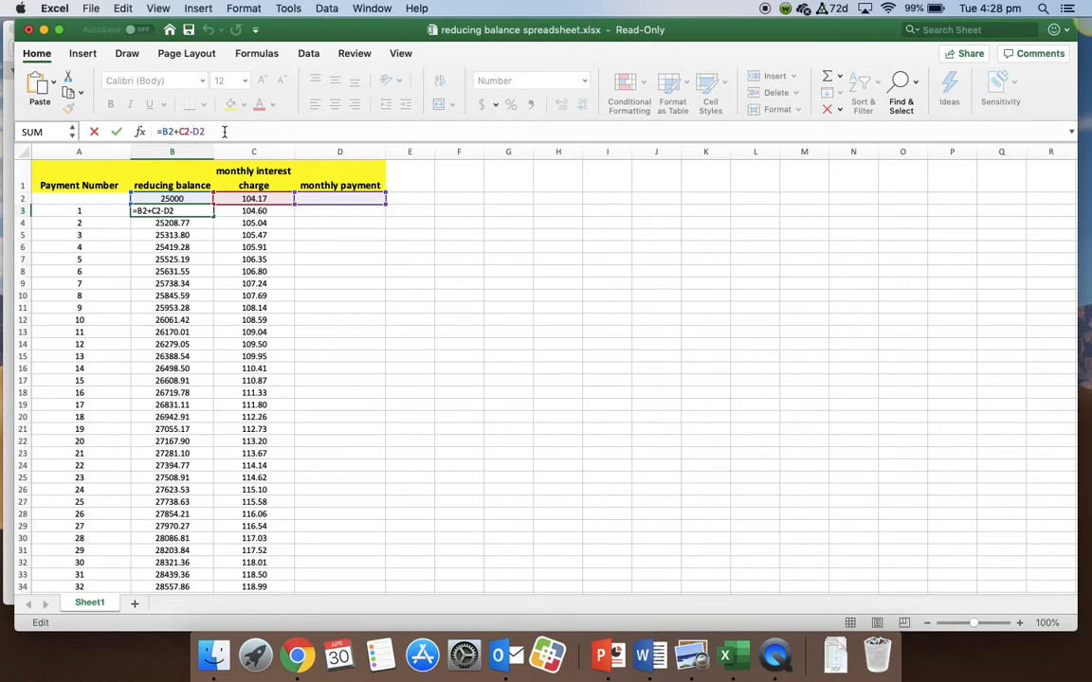
pyautogui.write('$D$')
pyautogui.press('Return')
# - Fill the B3 formula down the reducing balance column through payment number 60
pyautogui.click(189, 210)
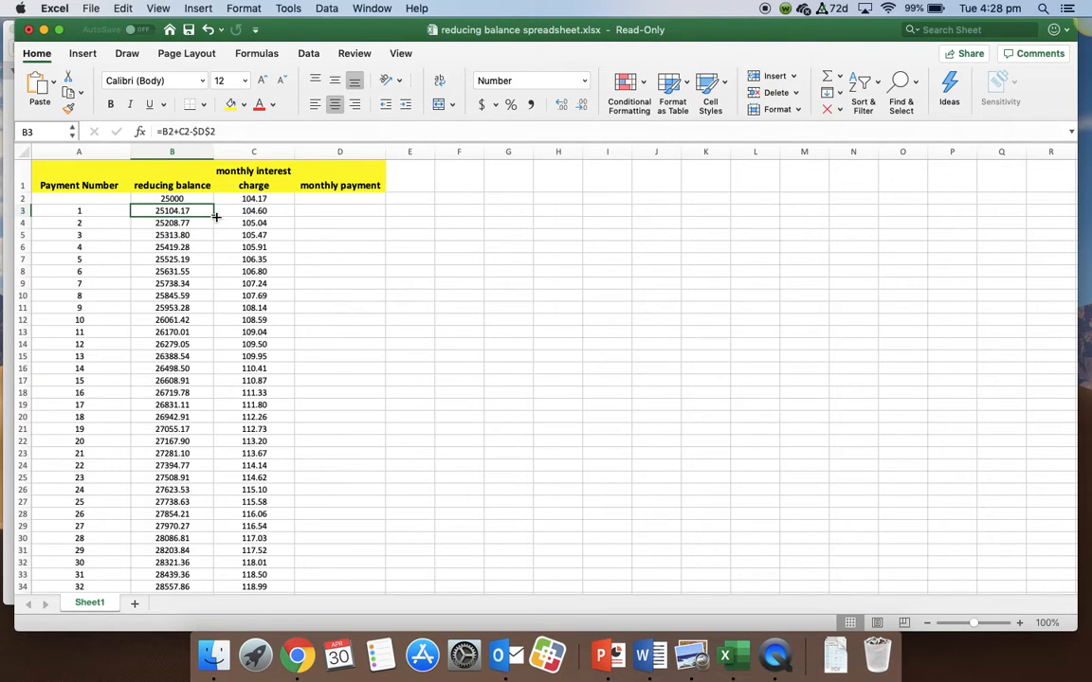
pyautogui.moveTo(216, 217); pyautogui.dragTo(195, 568)
pyautogui.scroll(10, 333, 465)
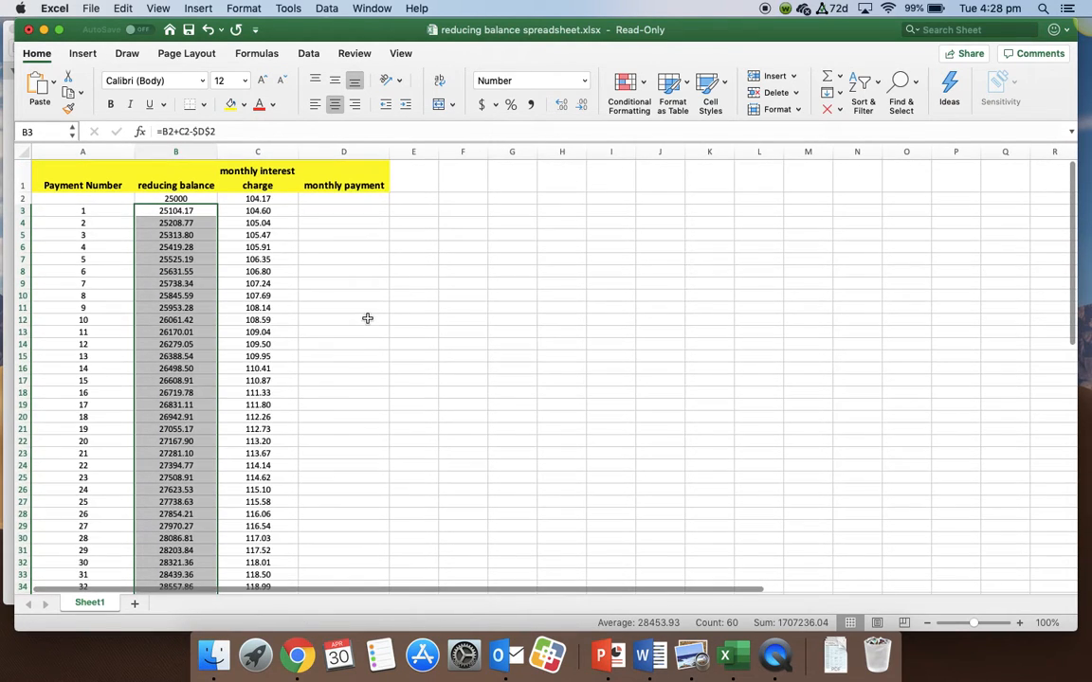
# - Enter a monthly payment of 100 in cell D2 and check the balance after payment 60
pyautogui.click(348, 200)
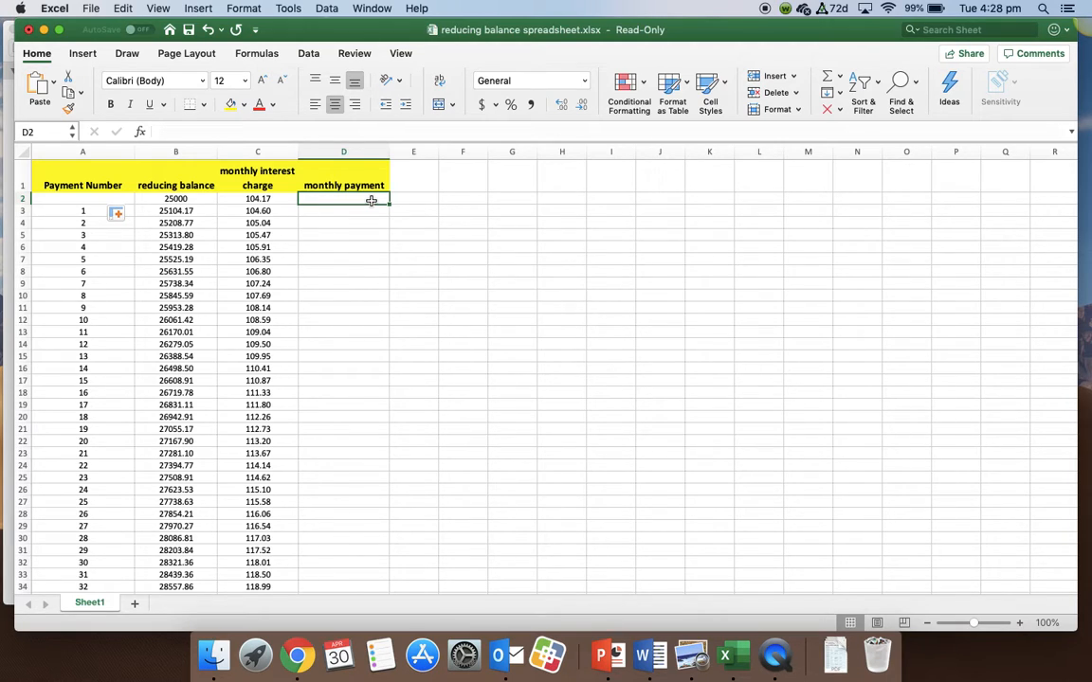
pyautogui.write('100')
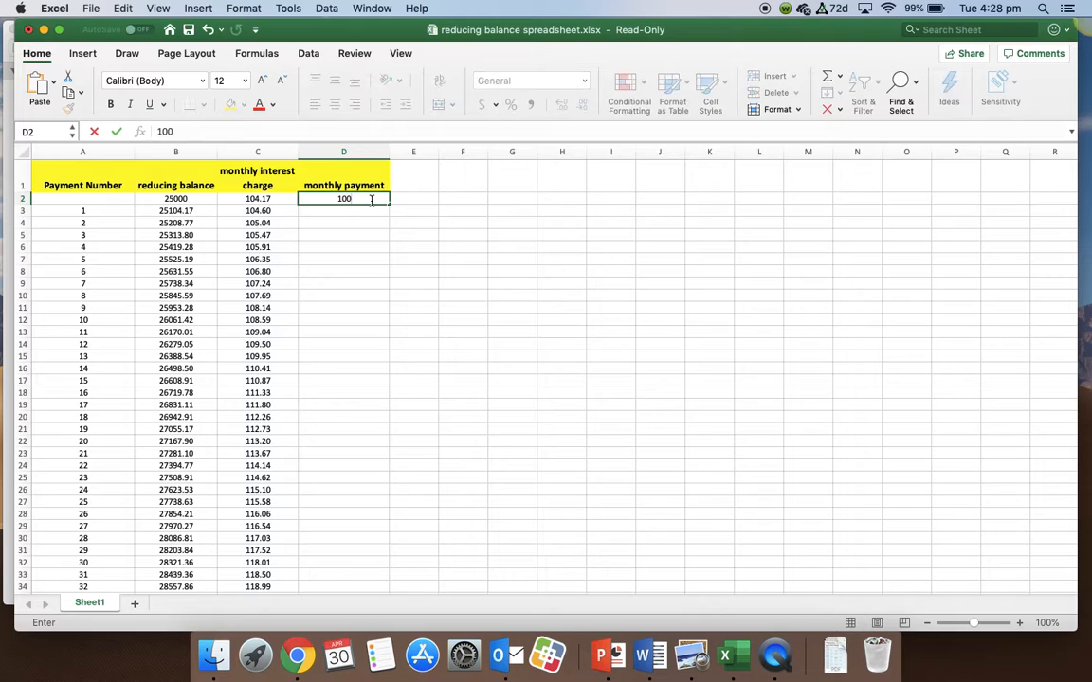
pyautogui.press('Return')
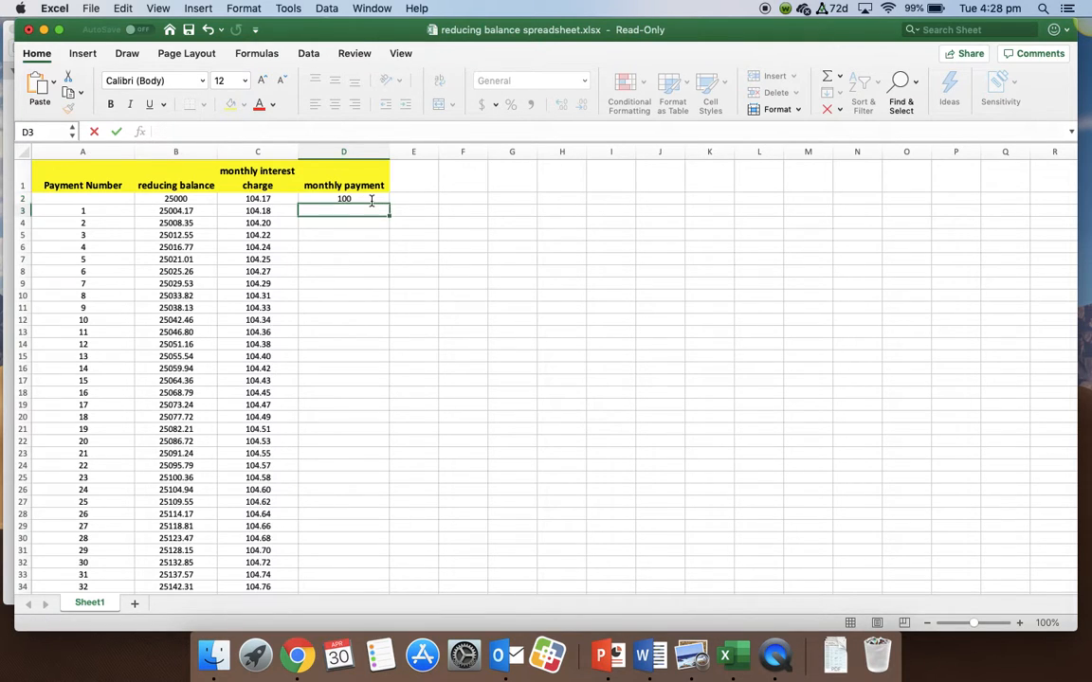
pyautogui.scroll(-15, 175, 259)
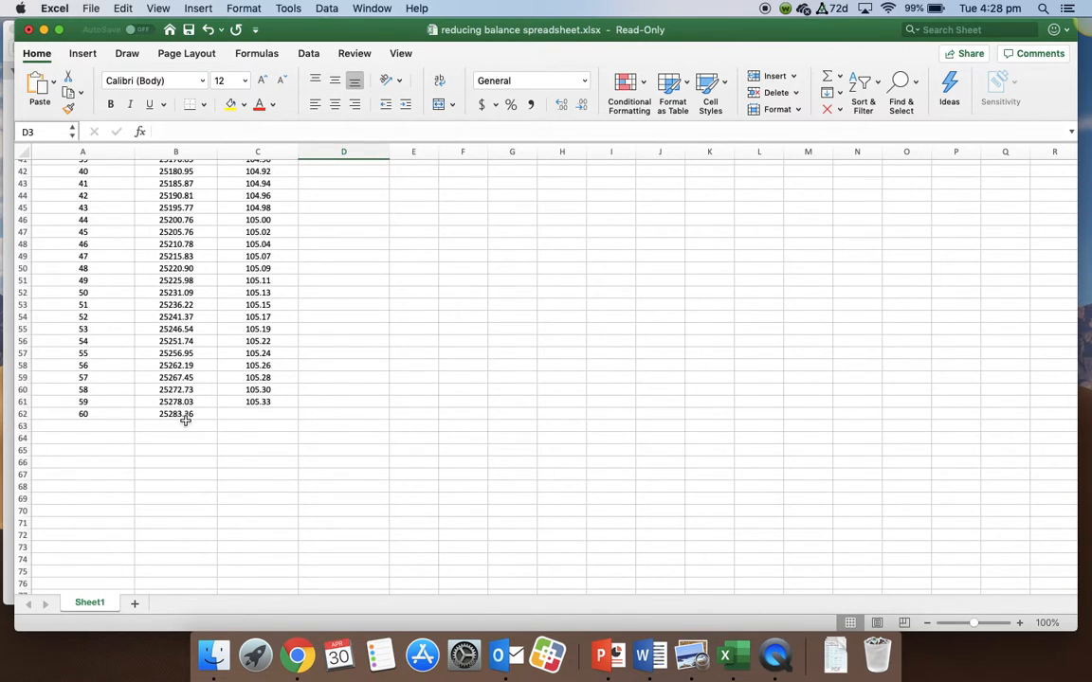
pyautogui.scroll(15, 168, 377)
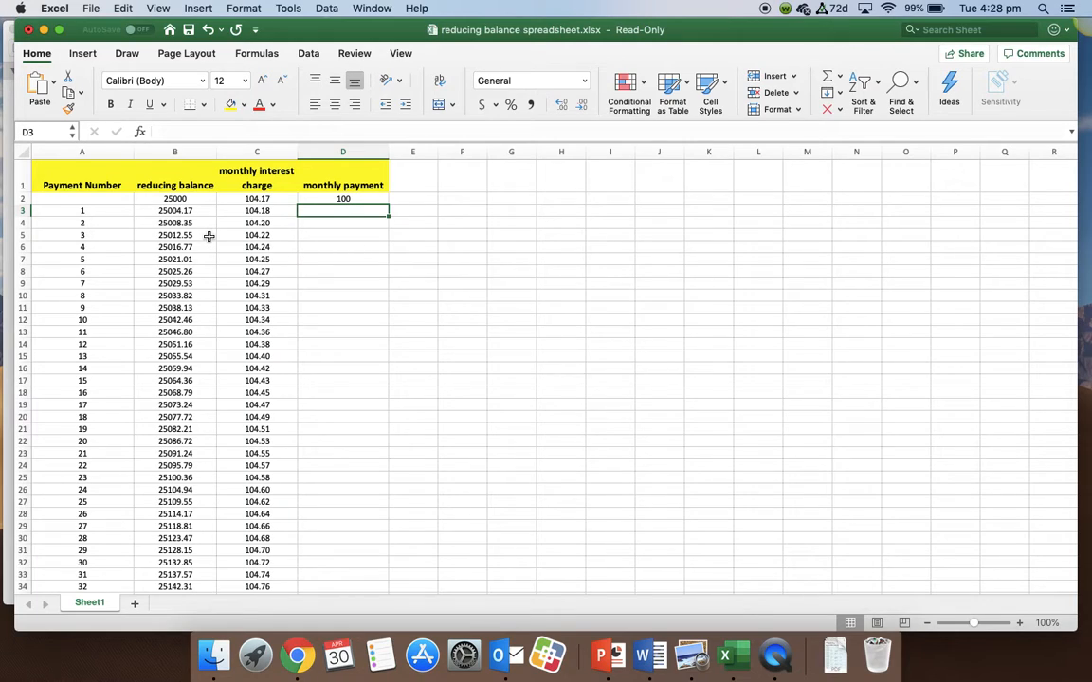
# - Set the monthly payment in cell D2 to 200 and check the balance after payment 60
pyautogui.click(328, 197)
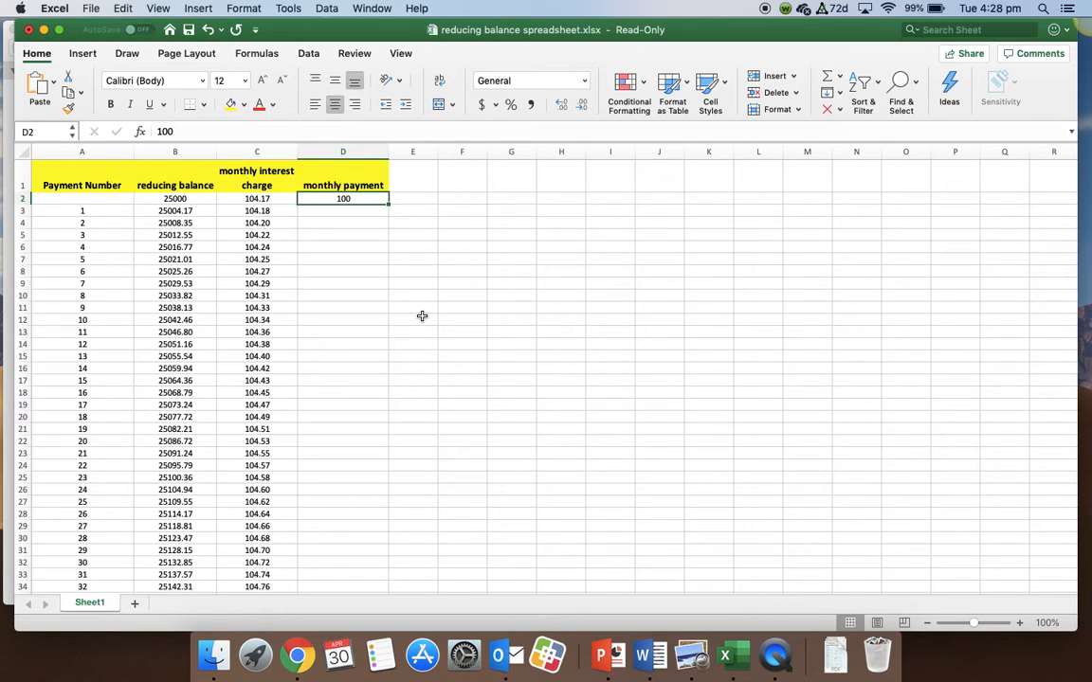
pyautogui.write('200')
pyautogui.press('Return')
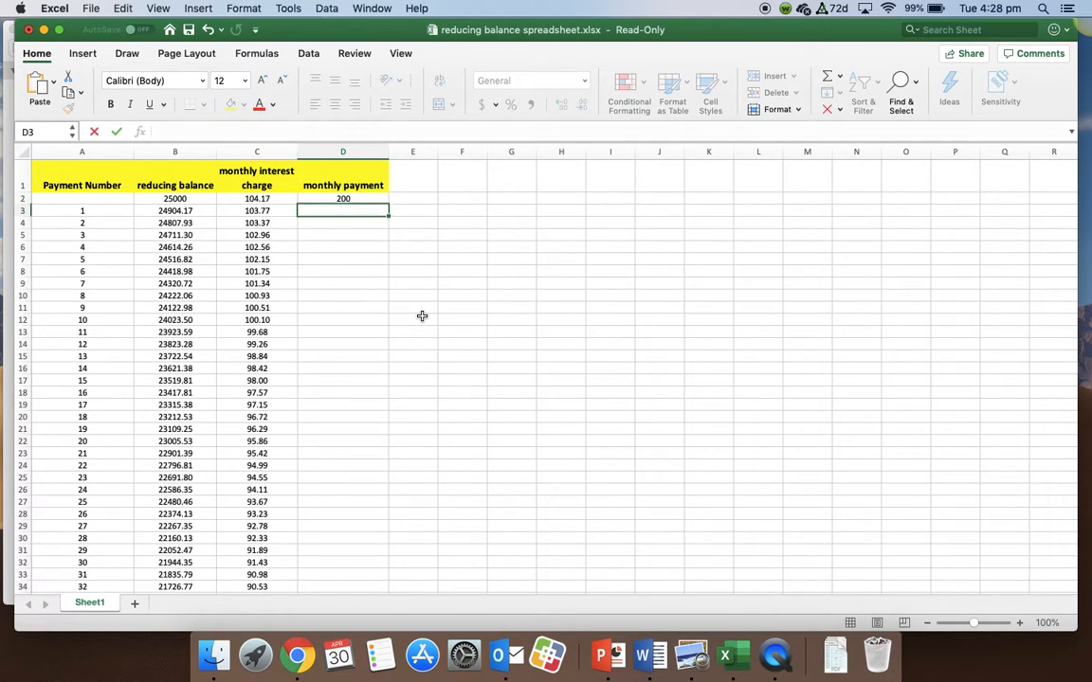
pyautogui.scroll(-9, 213, 317)
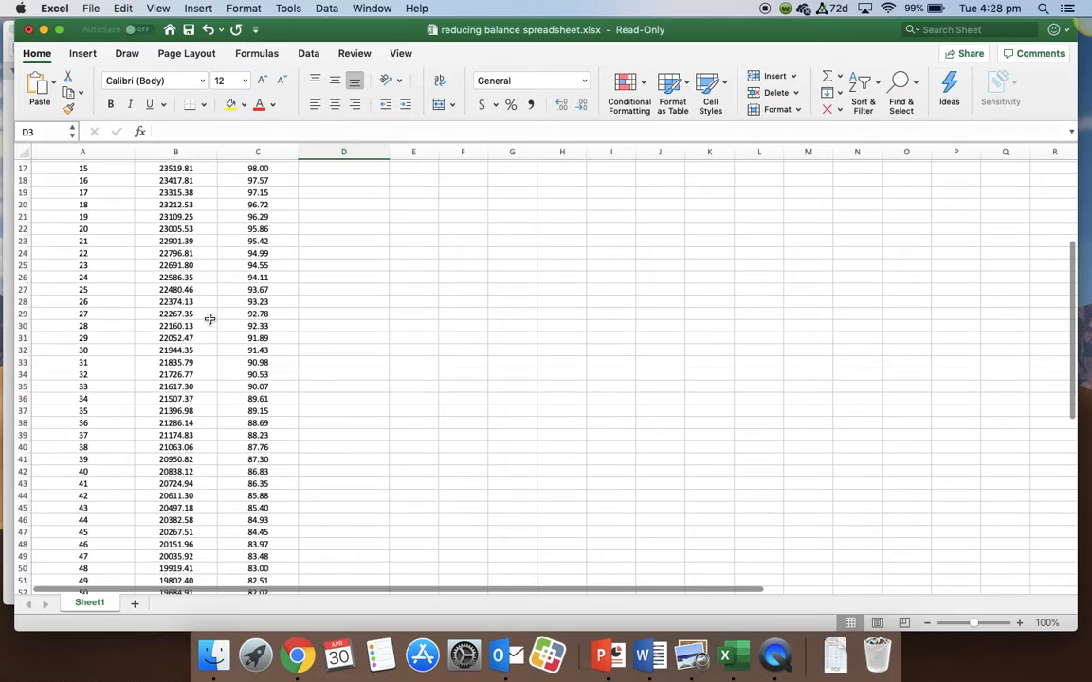
pyautogui.scroll(-3, 210, 319)
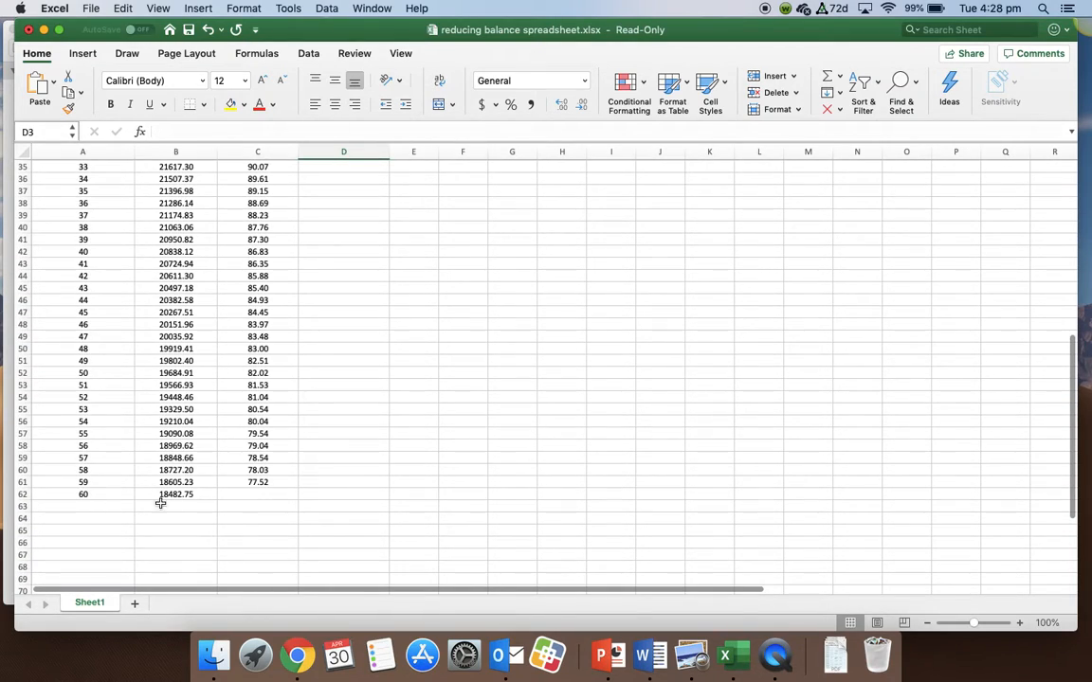
pyautogui.scroll(11, 185, 509)
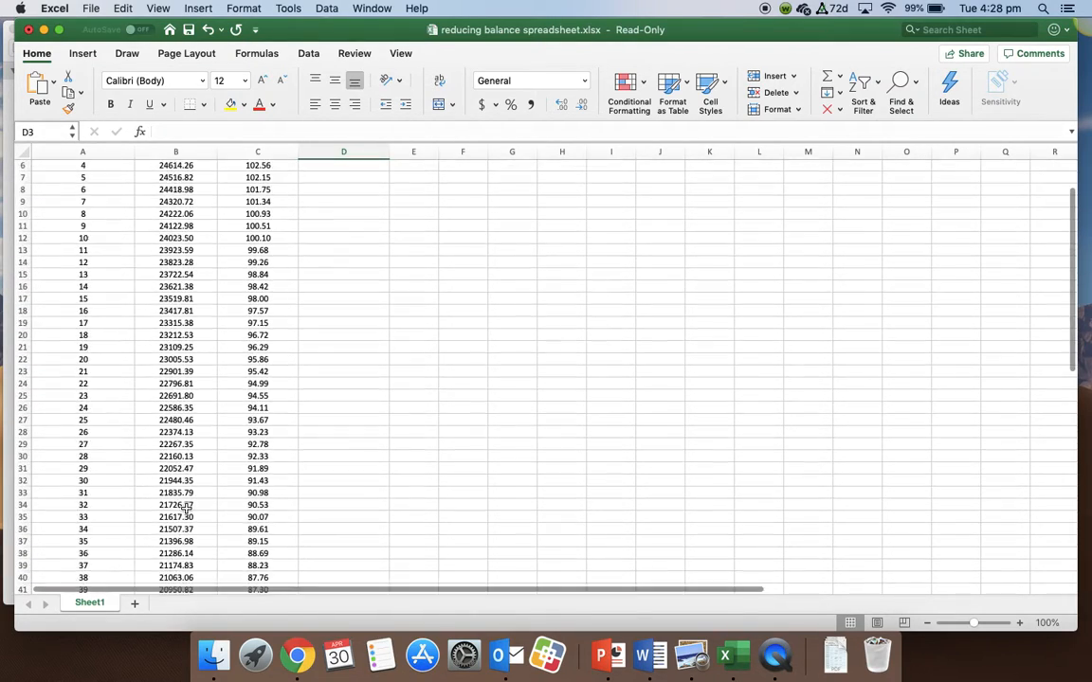
pyautogui.scroll(-11, 187, 509)
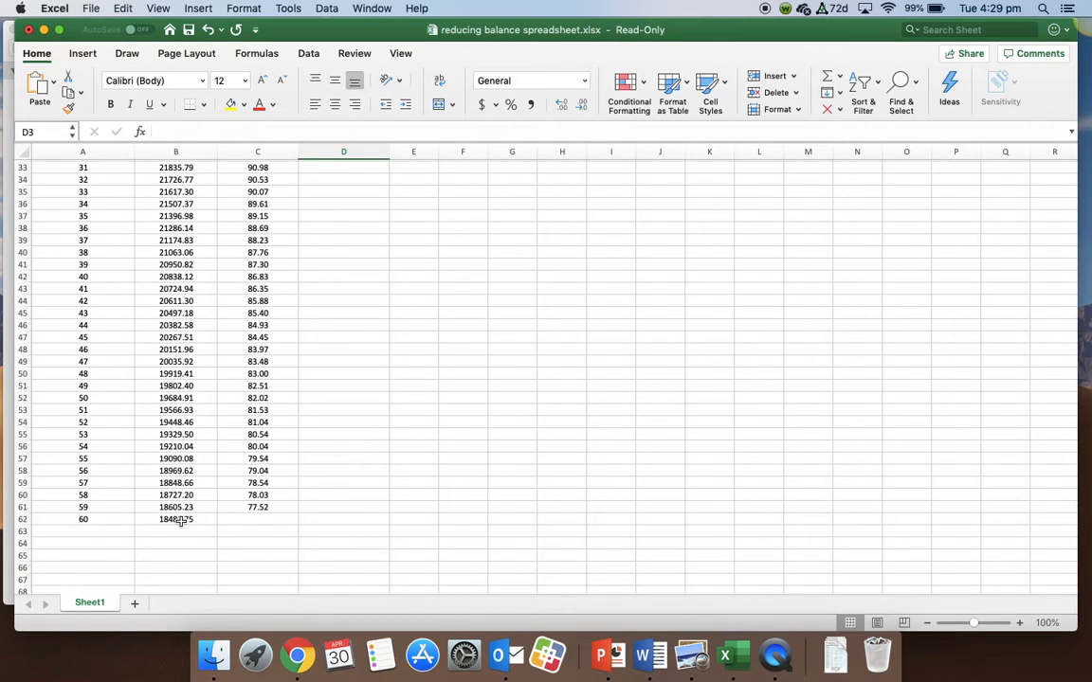
# - Set the monthly payment in cell D2 to 300 and check the balance after payment 60
pyautogui.scroll(15, 180, 520)
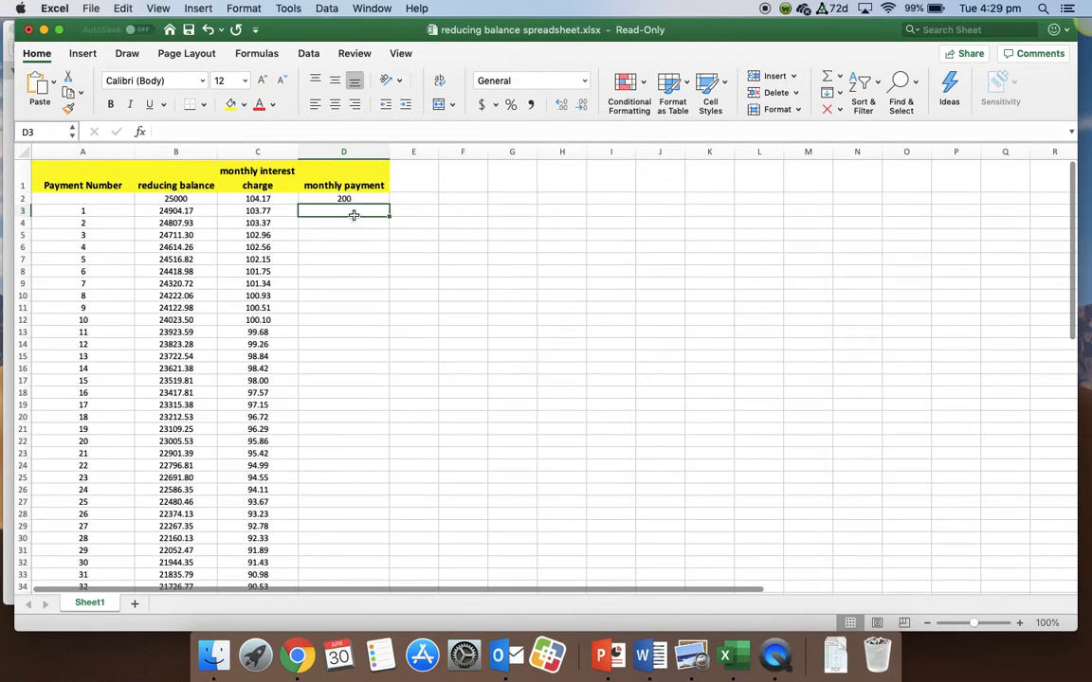
pyautogui.click(352, 199)
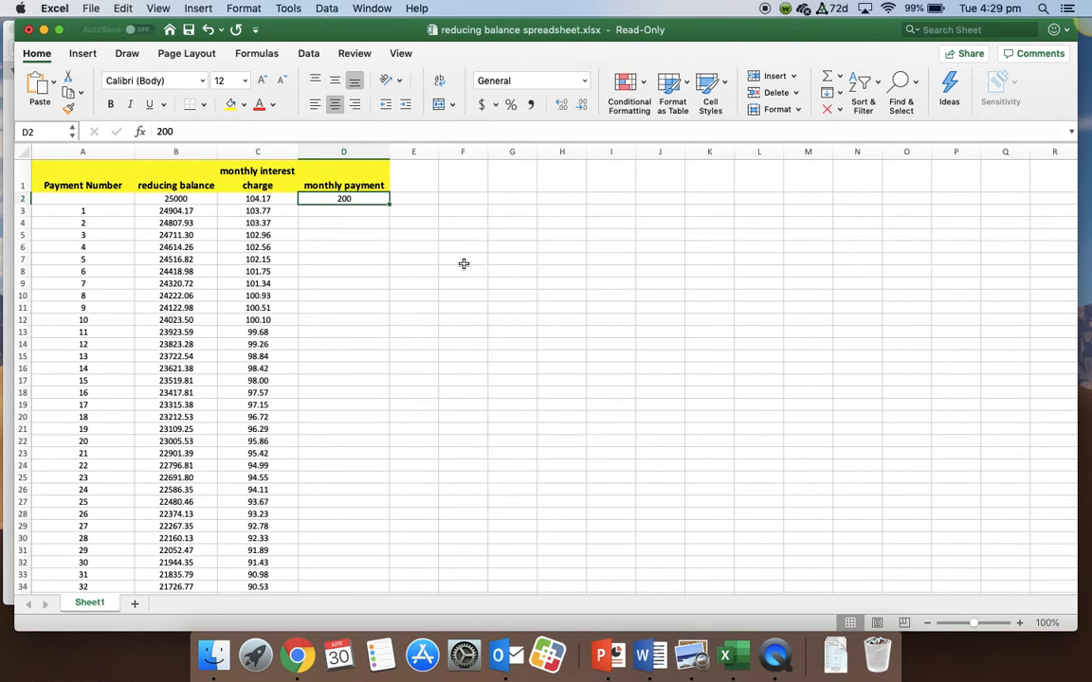
pyautogui.write('200')
pyautogui.press('Return')
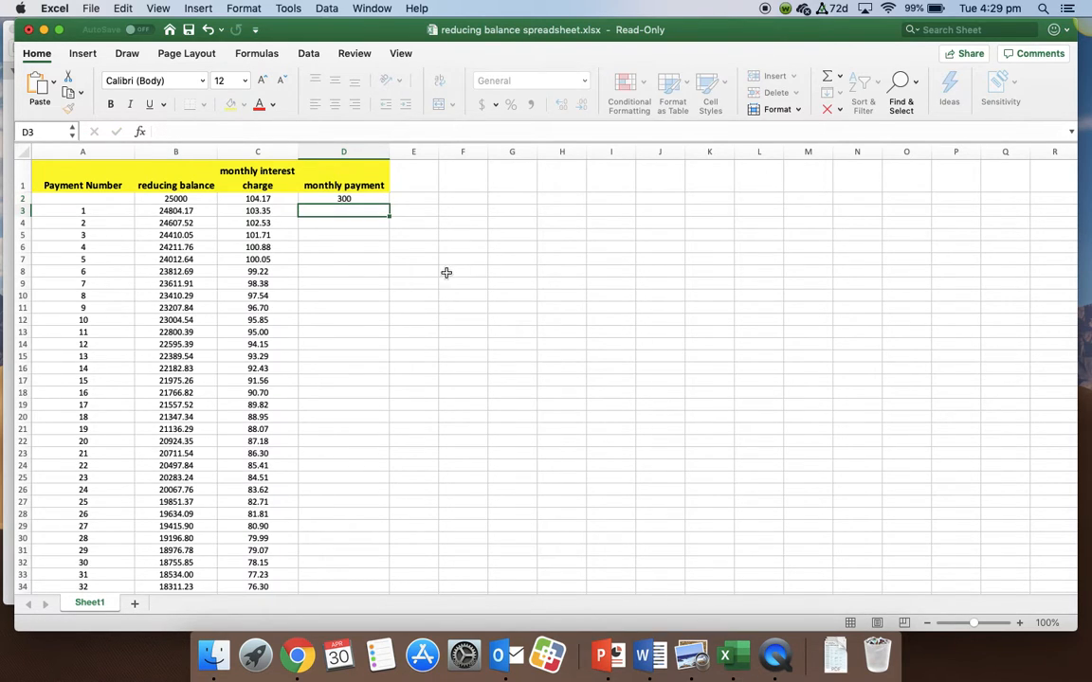
pyautogui.scroll(-5, 273, 346)
pyautogui.scroll(-10, 273, 346)
pyautogui.scroll(15, 274, 346)
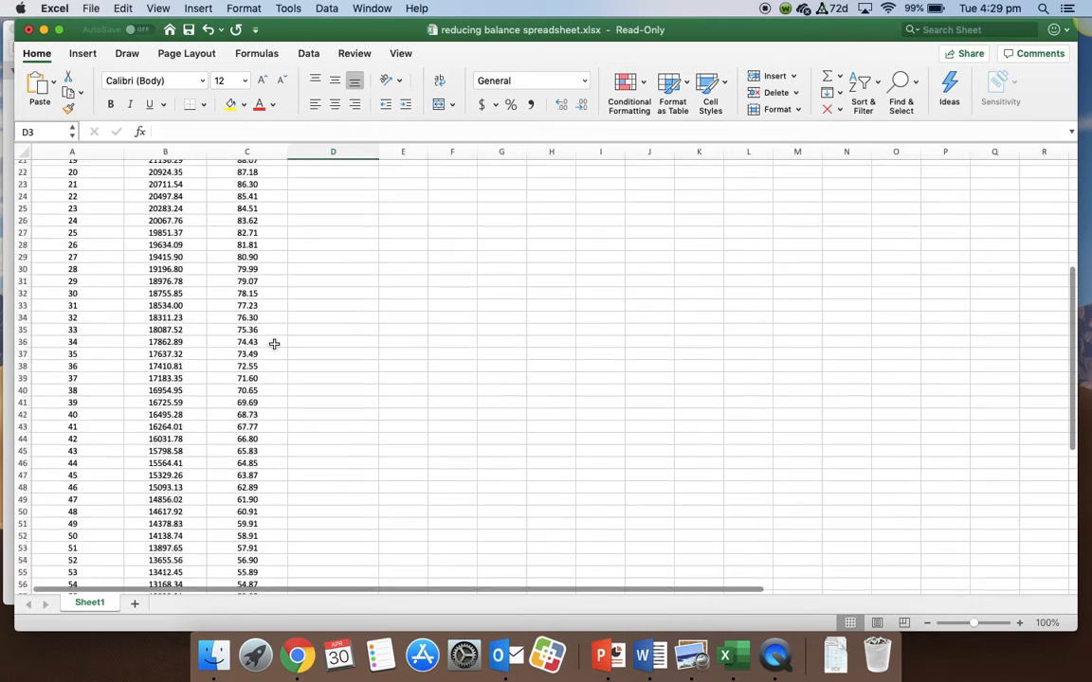
pyautogui.click(344, 198)
pyautogui.write('400')
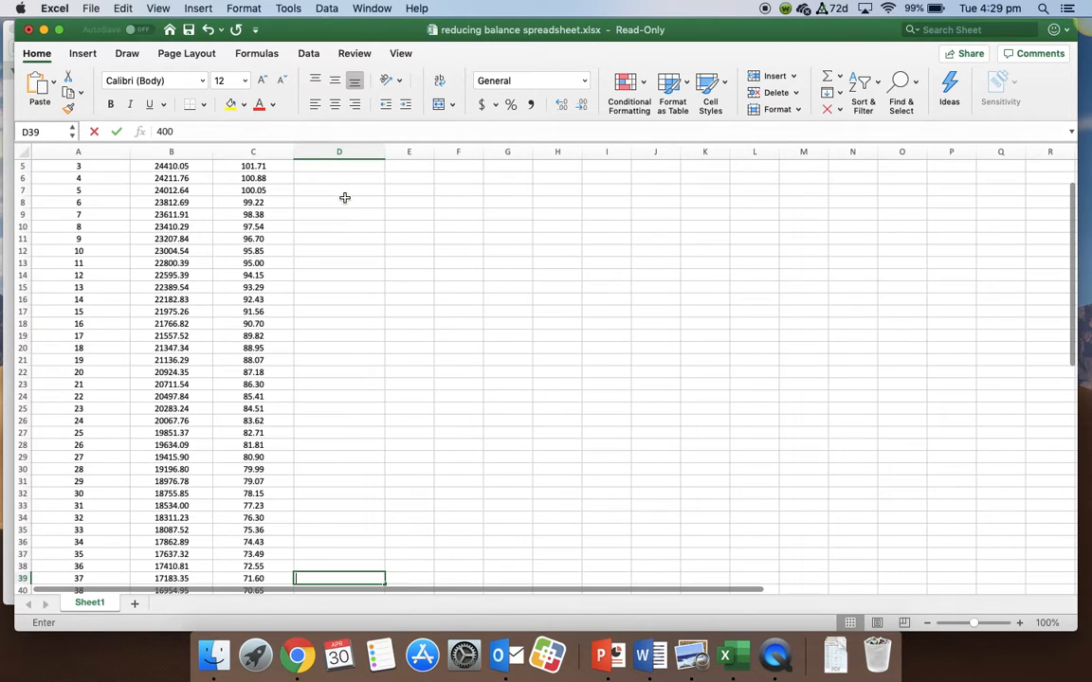
pyautogui.press('BackSpace')
pyautogui.press('BackSpace')
pyautogui.scroll(5, 345, 198)
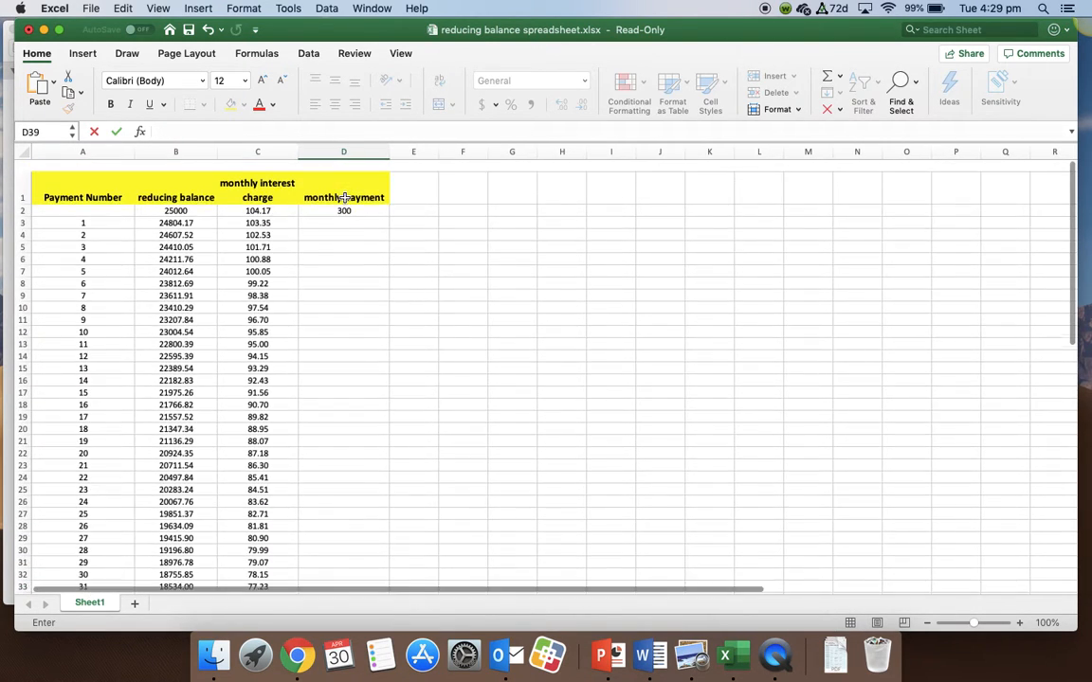
# - Set the monthly payment in cell D2 to 400 and check the balance after payment 60
pyautogui.click(345, 198)
pyautogui.click(344, 198)
pyautogui.write('400')
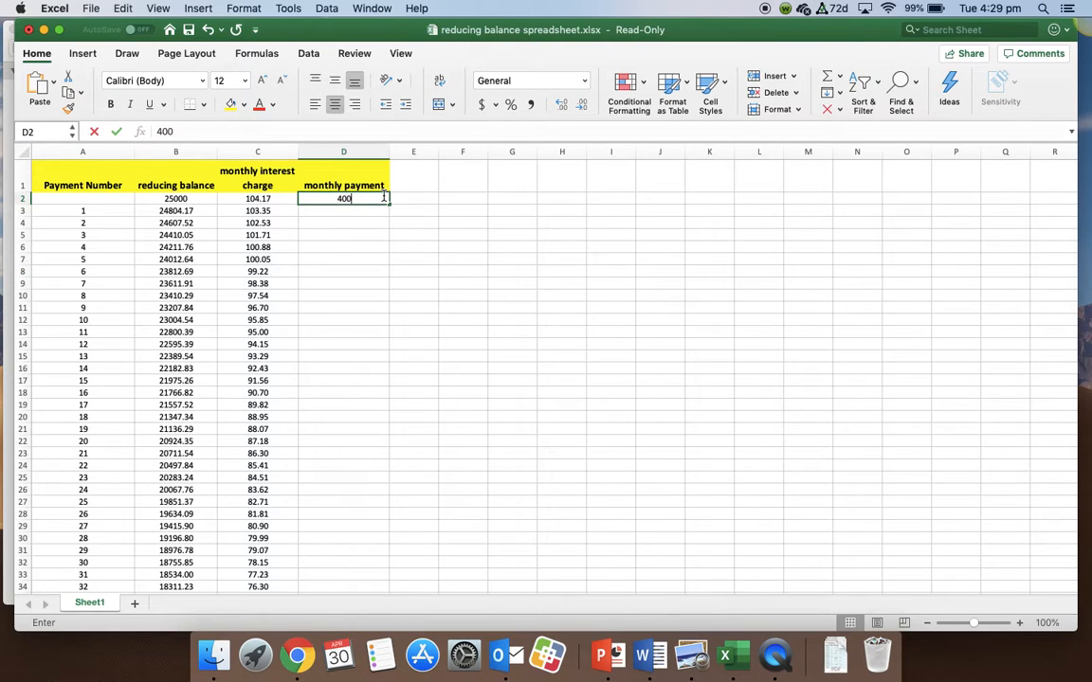
pyautogui.press('Return')
pyautogui.scroll(-10, 163, 358)
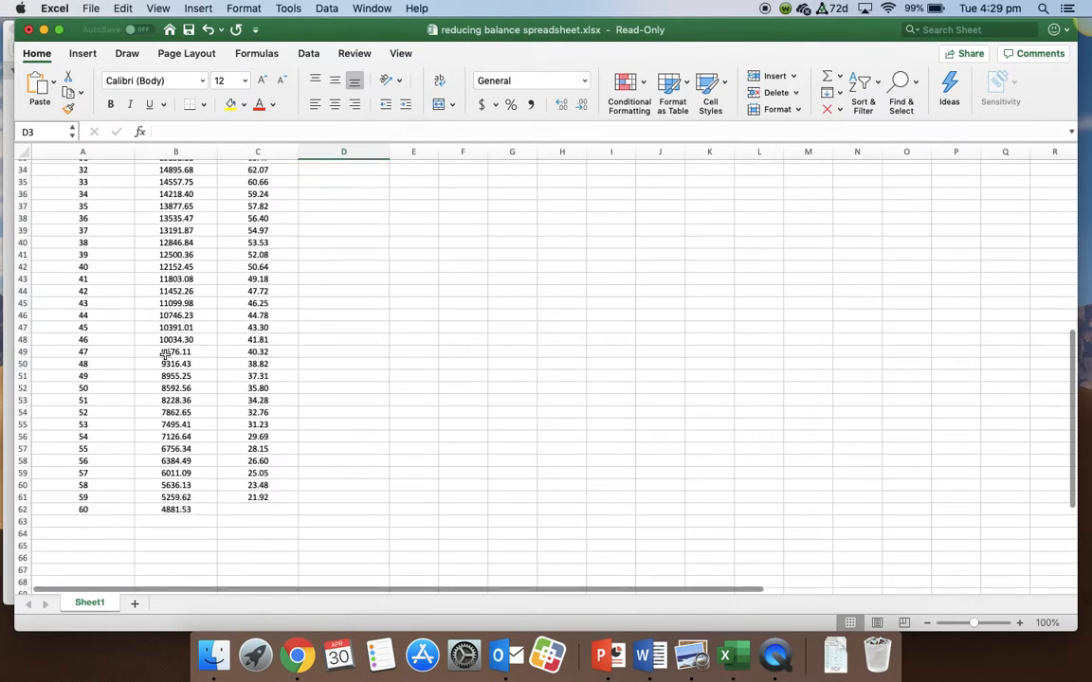
# - Start a Goal Seek that sets cell B62, the balance after payment 60, to a value of 0
pyautogui.scroll(10, 237, 426)
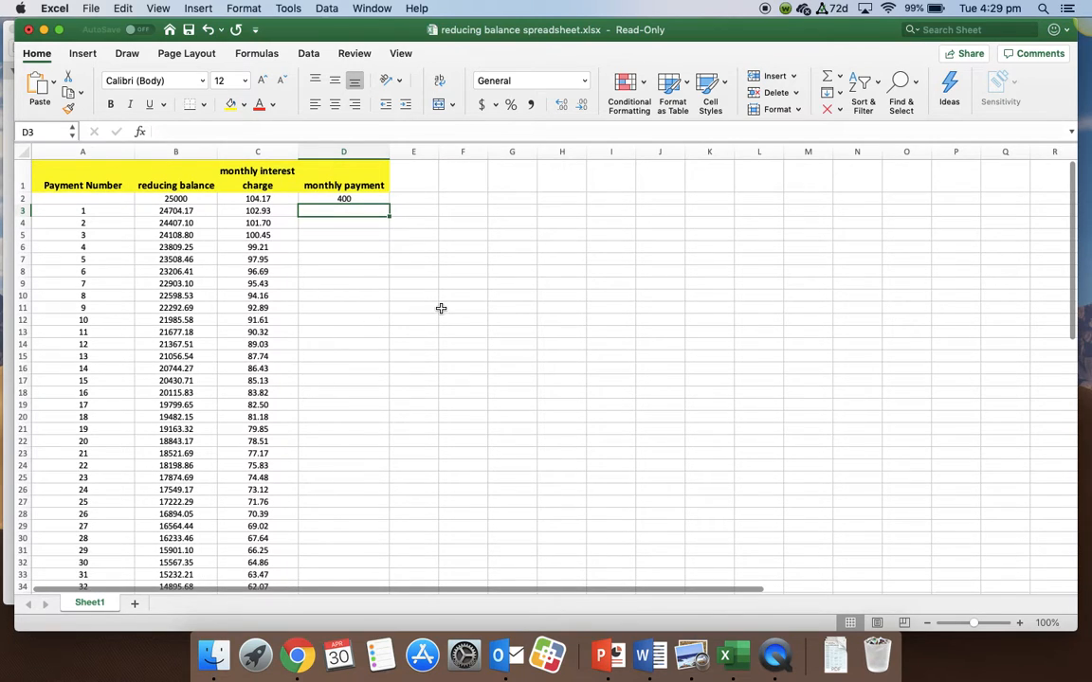
pyautogui.click(360, 199)
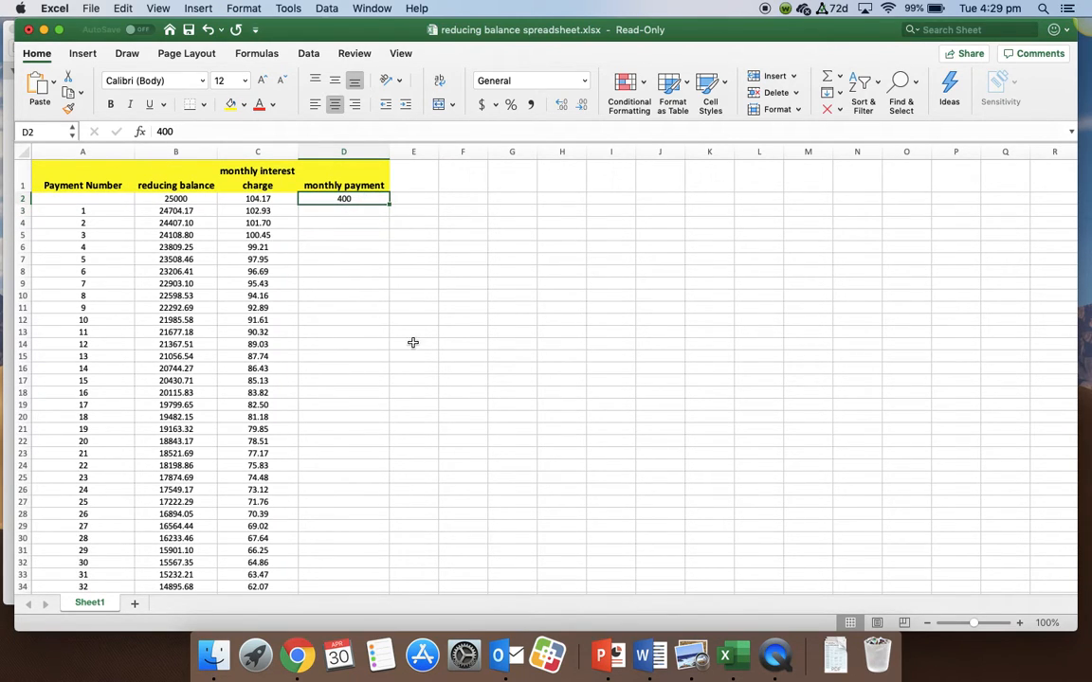
pyautogui.click(310, 55)
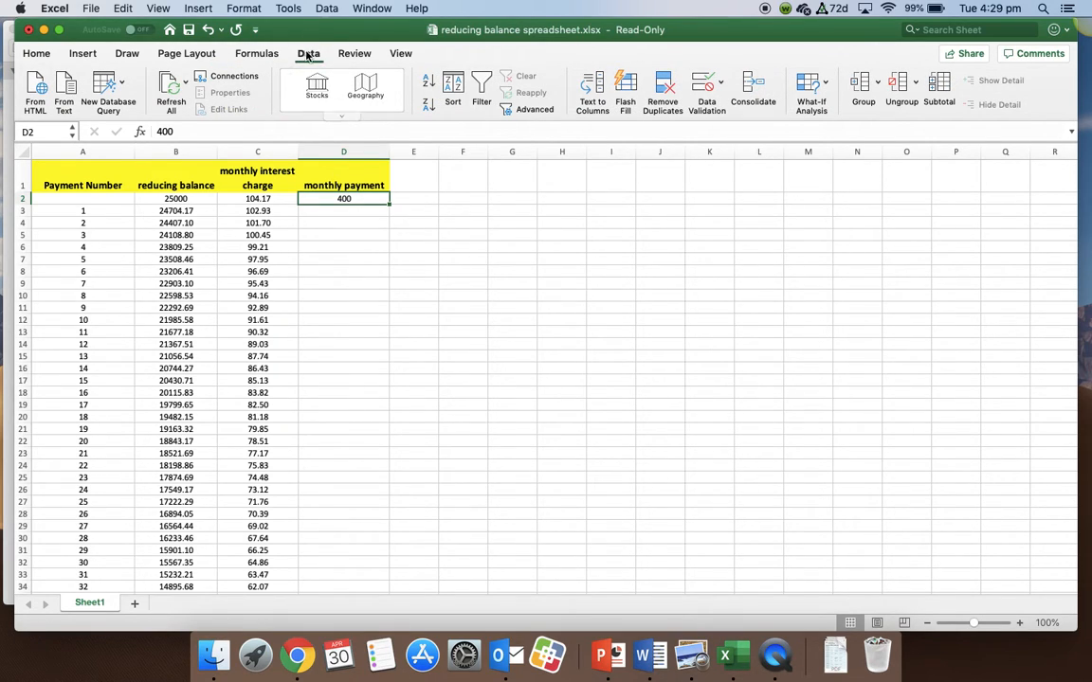
pyautogui.click(819, 94)
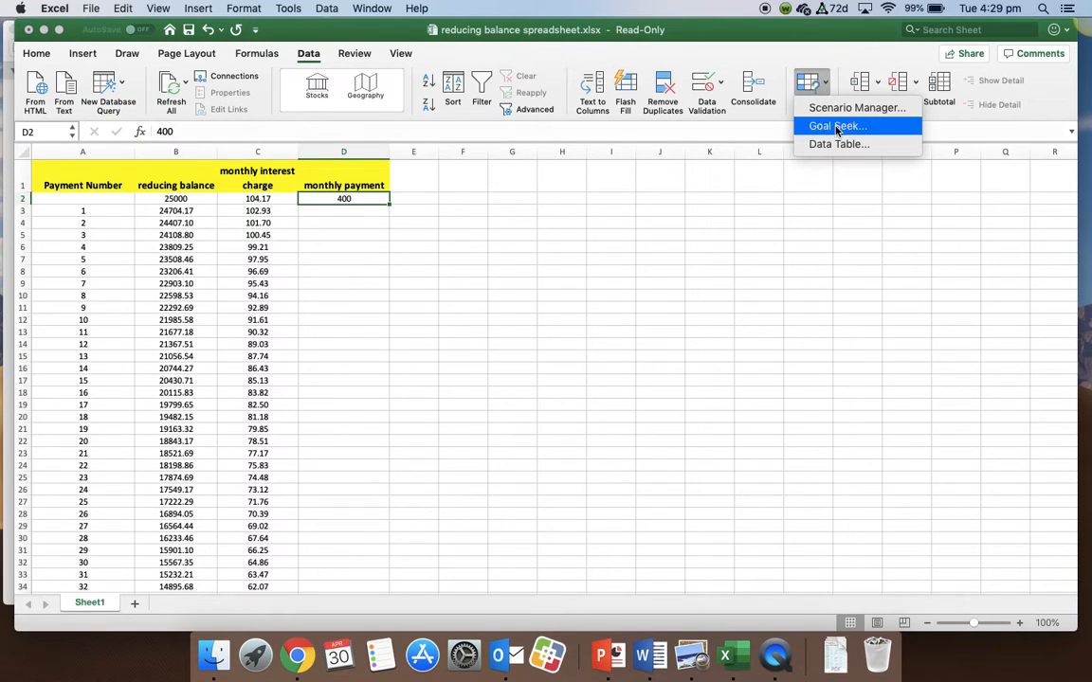
pyautogui.click(837, 126)
pyautogui.scroll(-5, 256, 365)
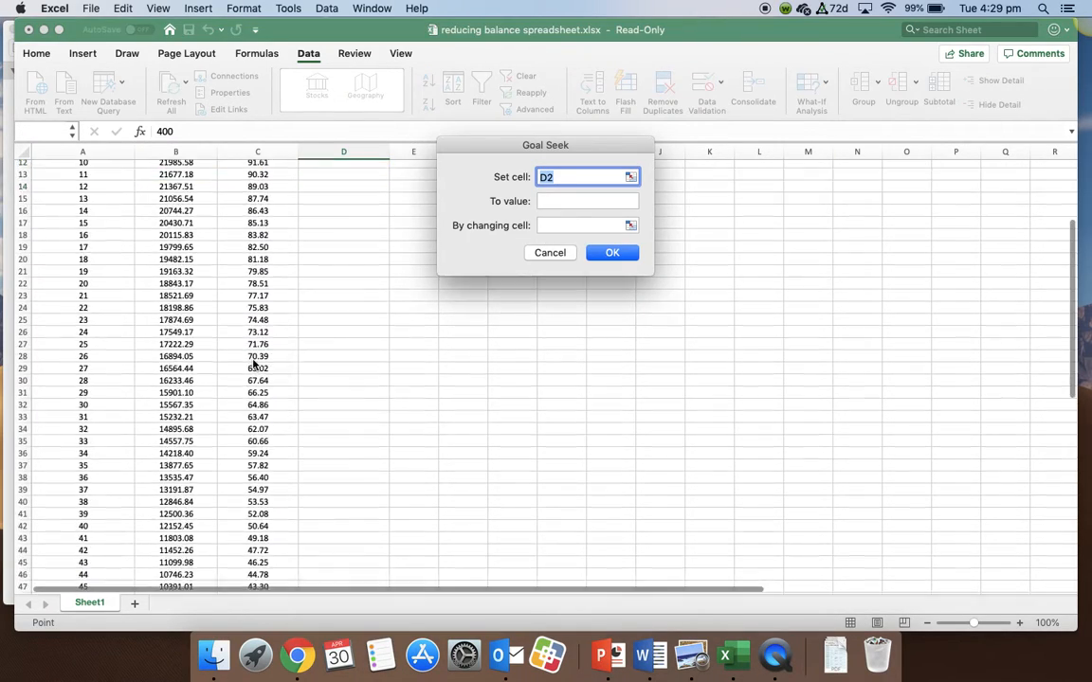
pyautogui.scroll(-15, 256, 363)
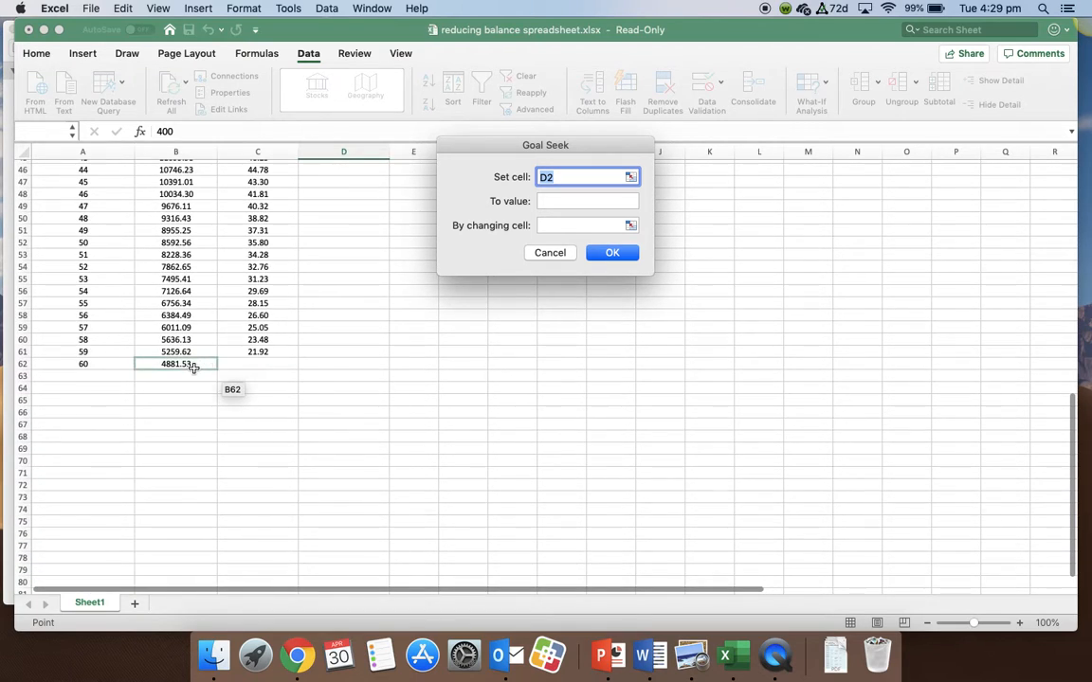
pyautogui.click(192, 366)
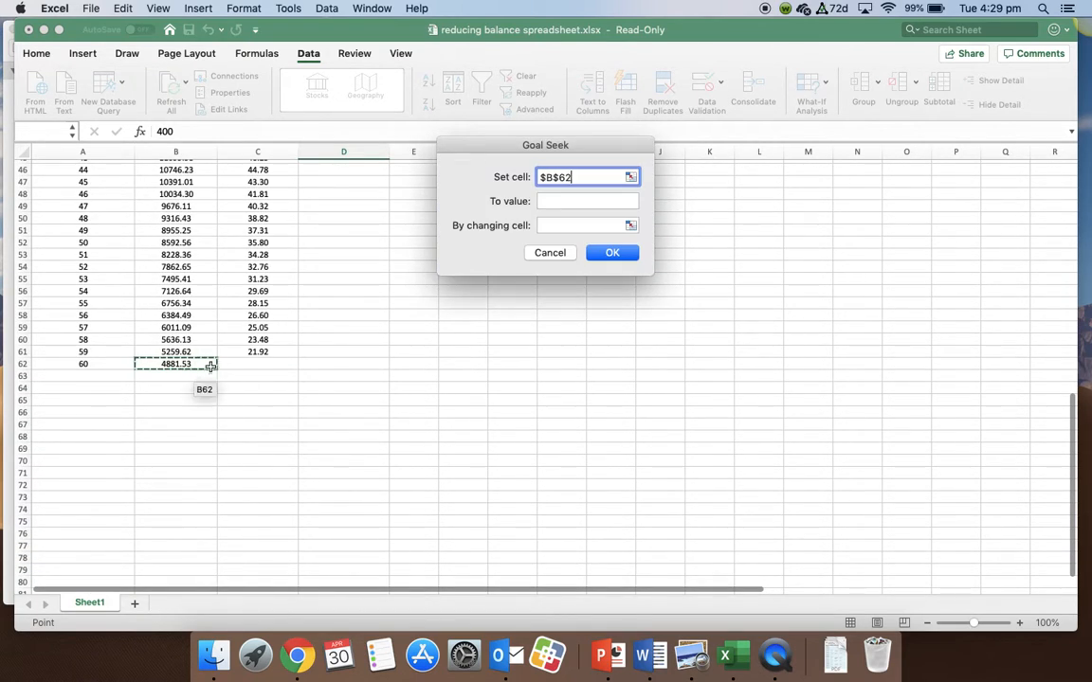
pyautogui.click(551, 201)
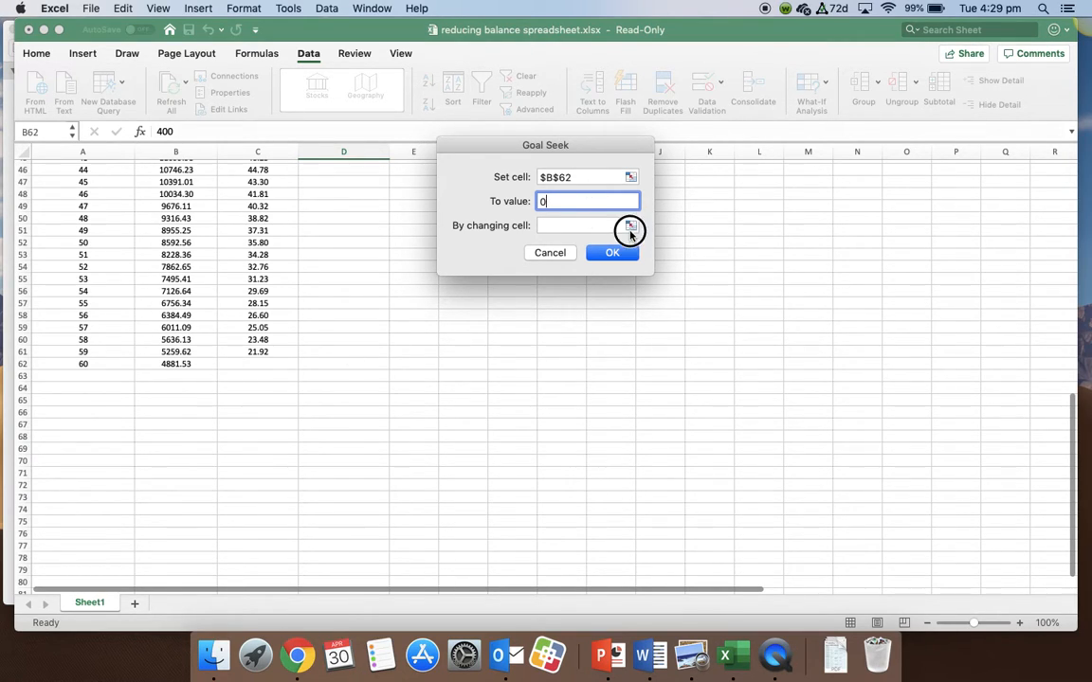
# - Choose the monthly payment cell D2 as the changing cell, run Goal Seek and keep its solution
pyautogui.click(630, 226)
pyautogui.scroll(15, 398, 284)
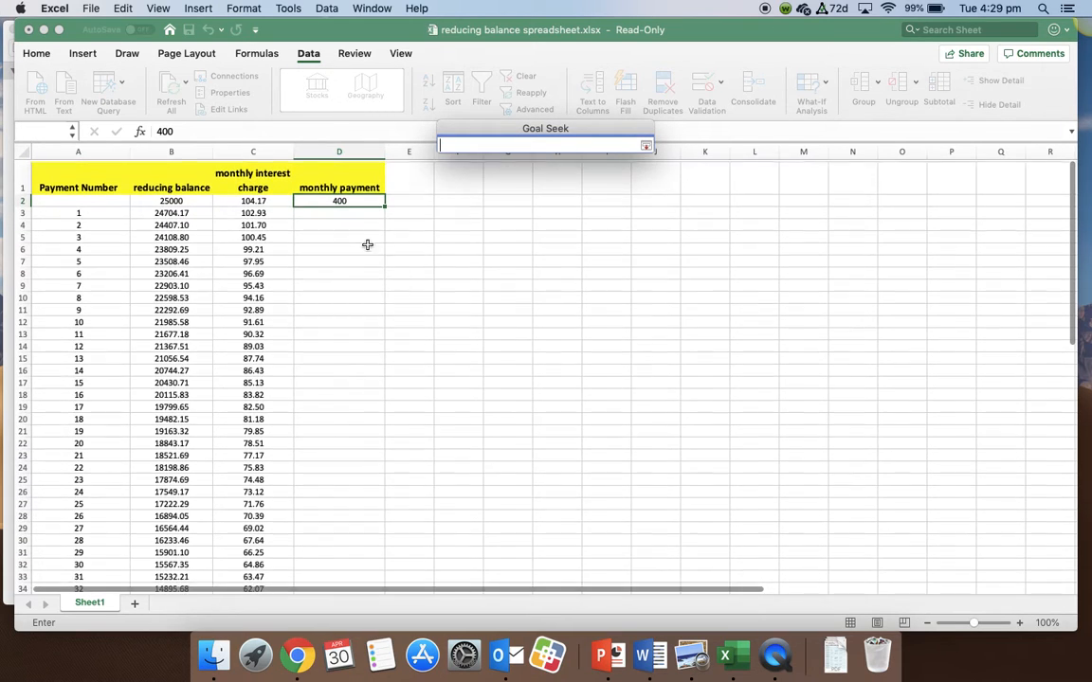
pyautogui.scroll(-1, 368, 244)
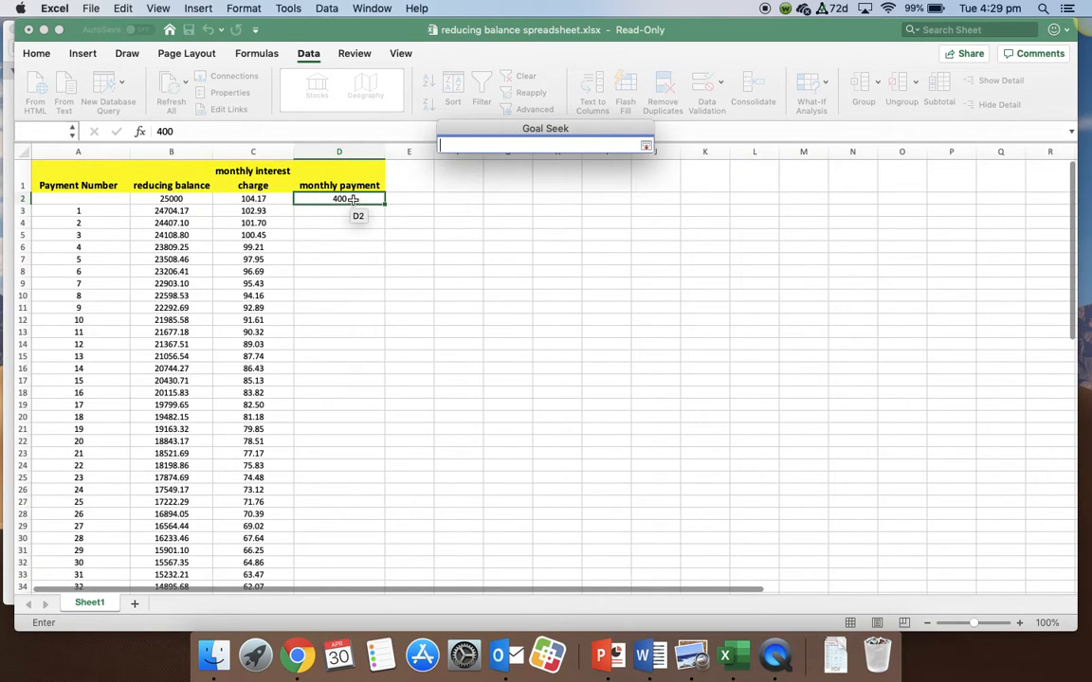
pyautogui.click(350, 199)
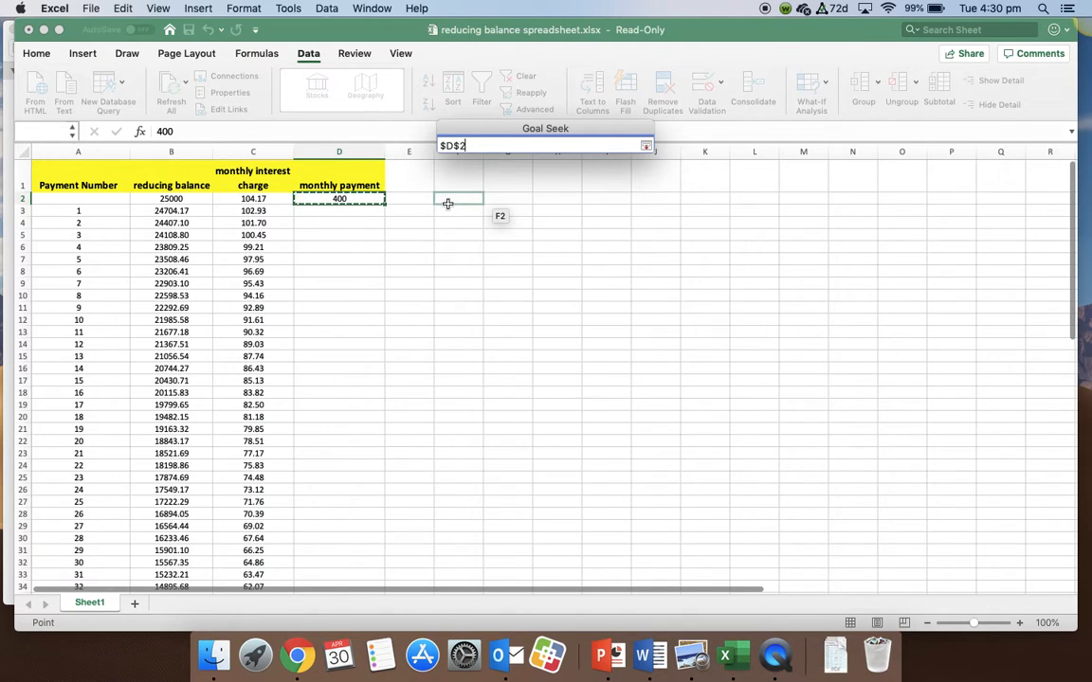
pyautogui.press('Return')
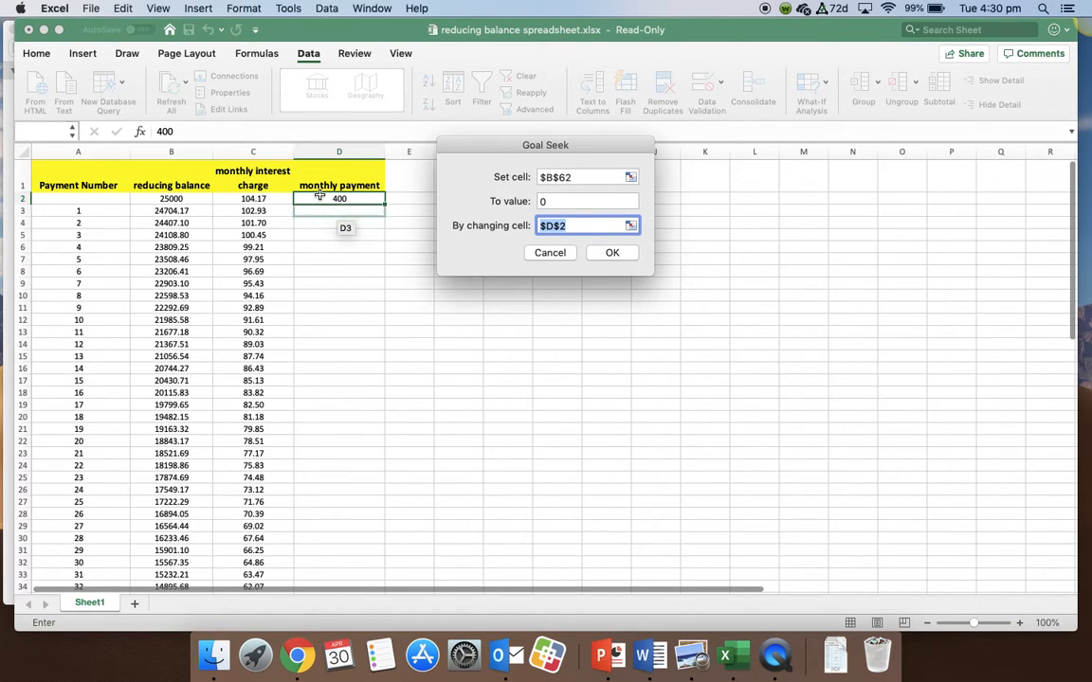
pyautogui.click(612, 253)
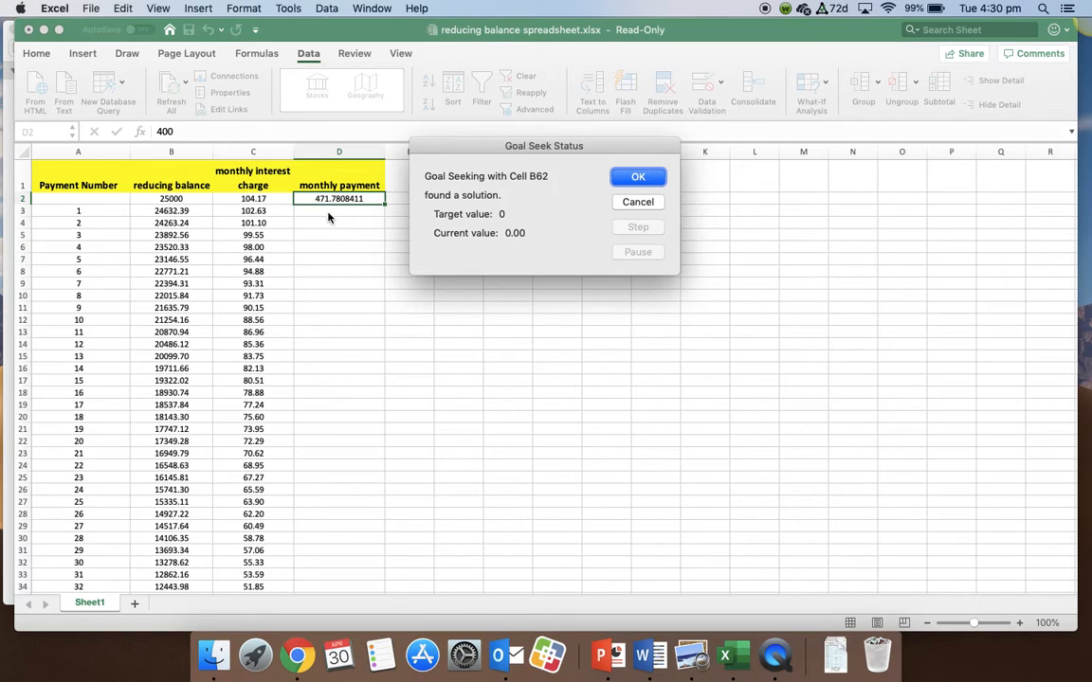
pyautogui.click(611, 180)
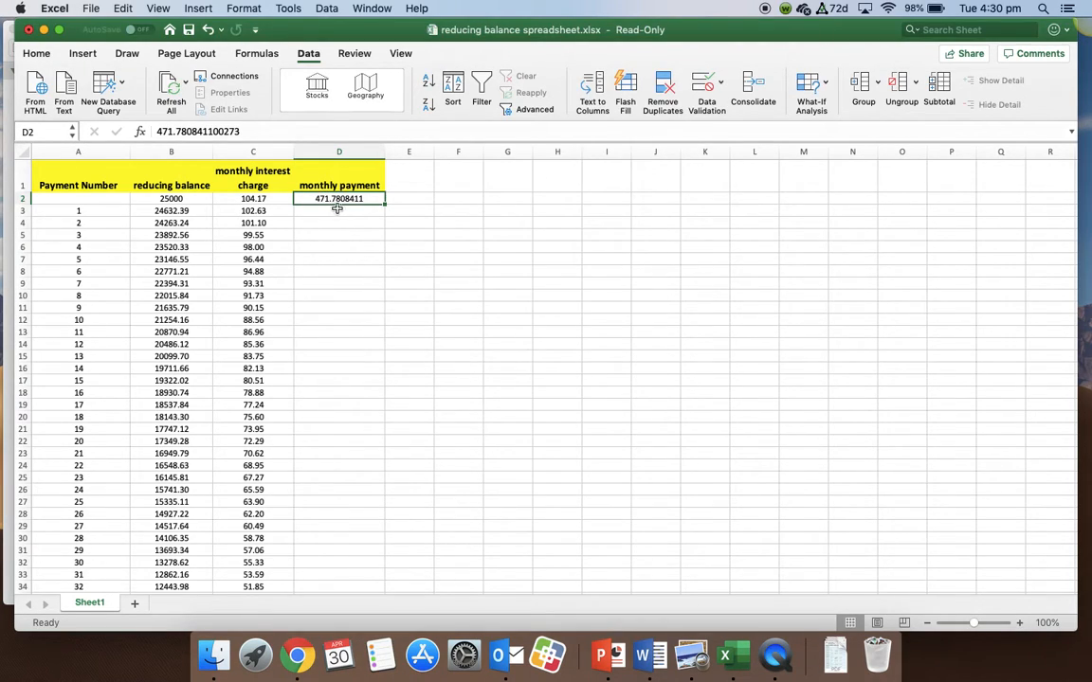
# - Examine the final balance in cell B62 and the reducing balance column with the solved monthly payment
pyautogui.scroll(-10, 235, 372)
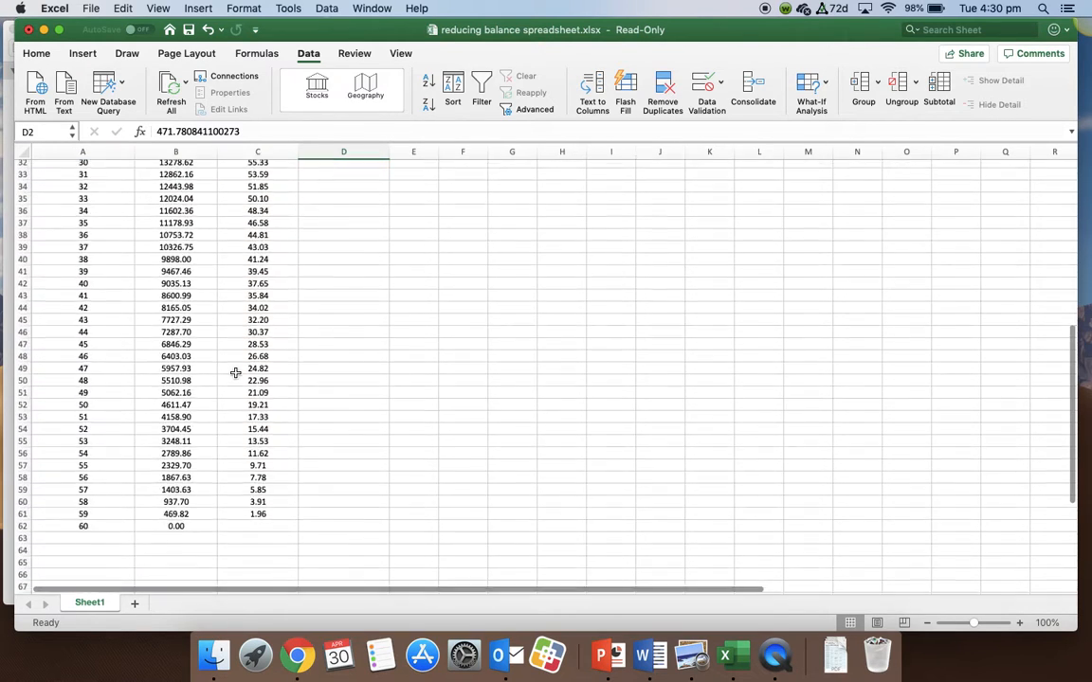
pyautogui.scroll(-5, 235, 373)
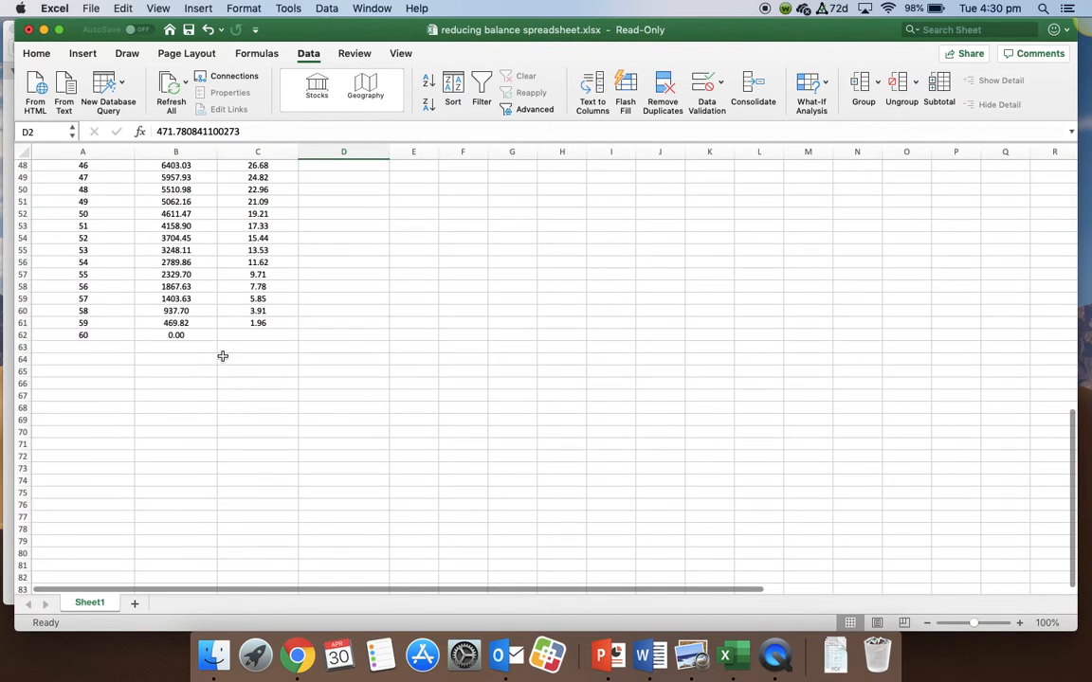
pyautogui.click(177, 336)
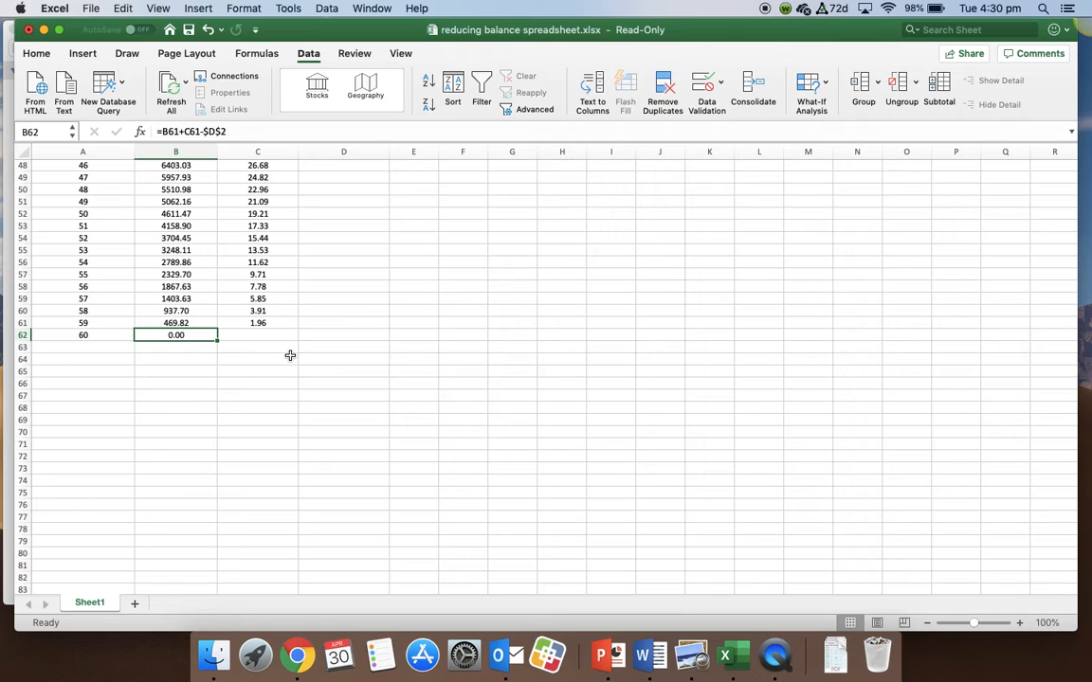
pyautogui.scroll(10, 372, 366)
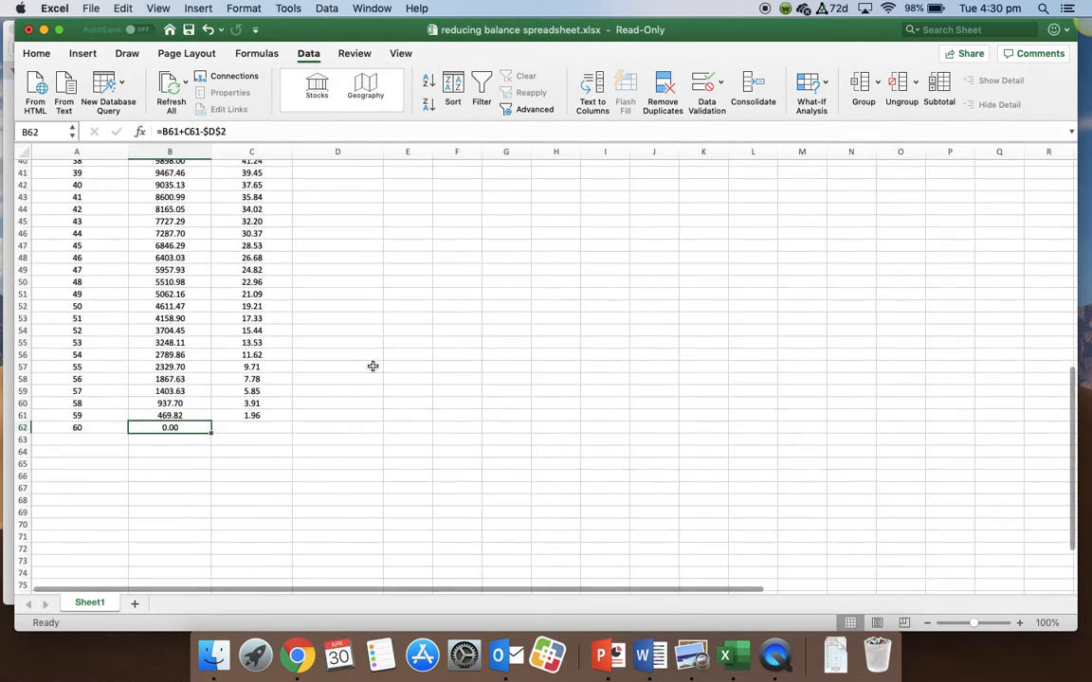
pyautogui.scroll(-8, 372, 366)
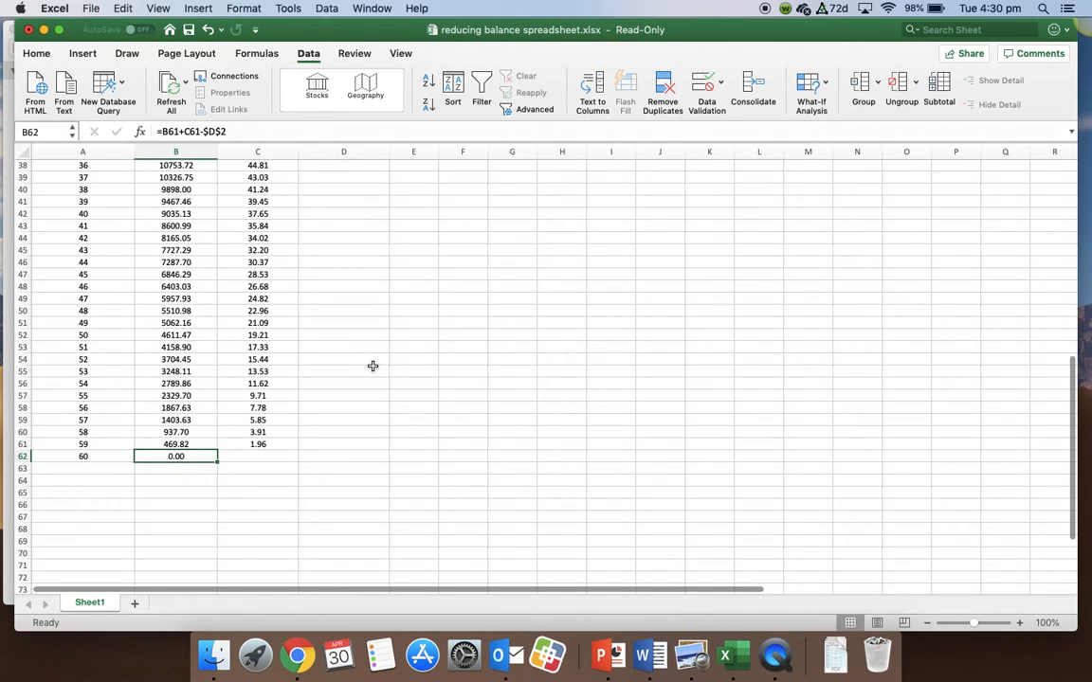
pyautogui.scroll(10, 372, 365)
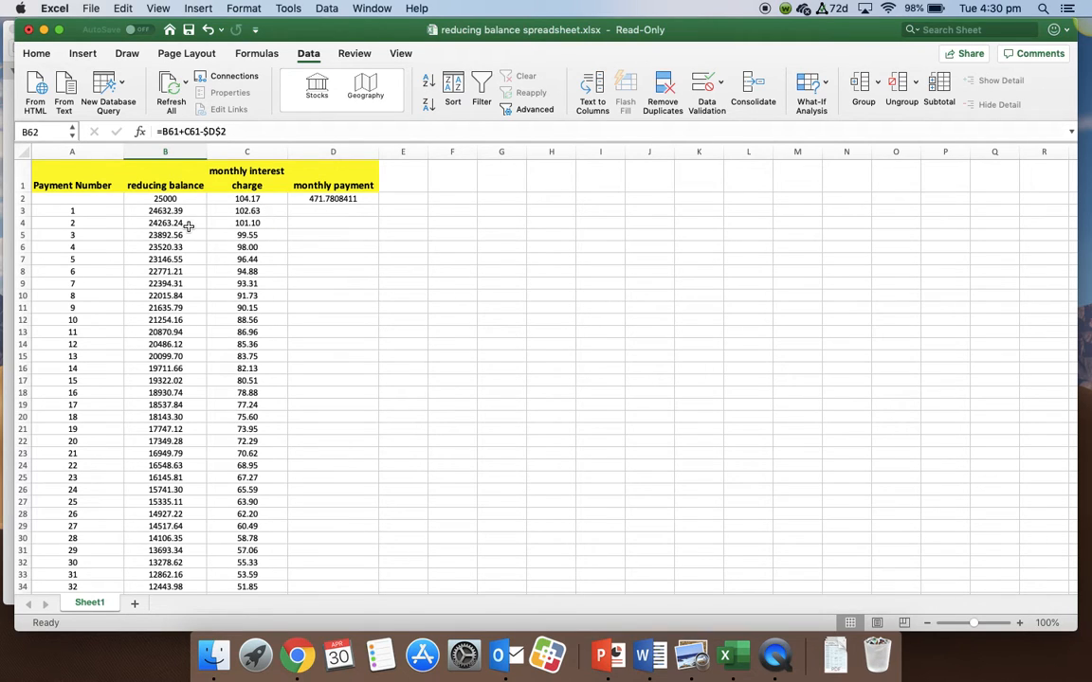
pyautogui.scroll(-2, 217, 303)
pyautogui.scroll(2, 217, 303)
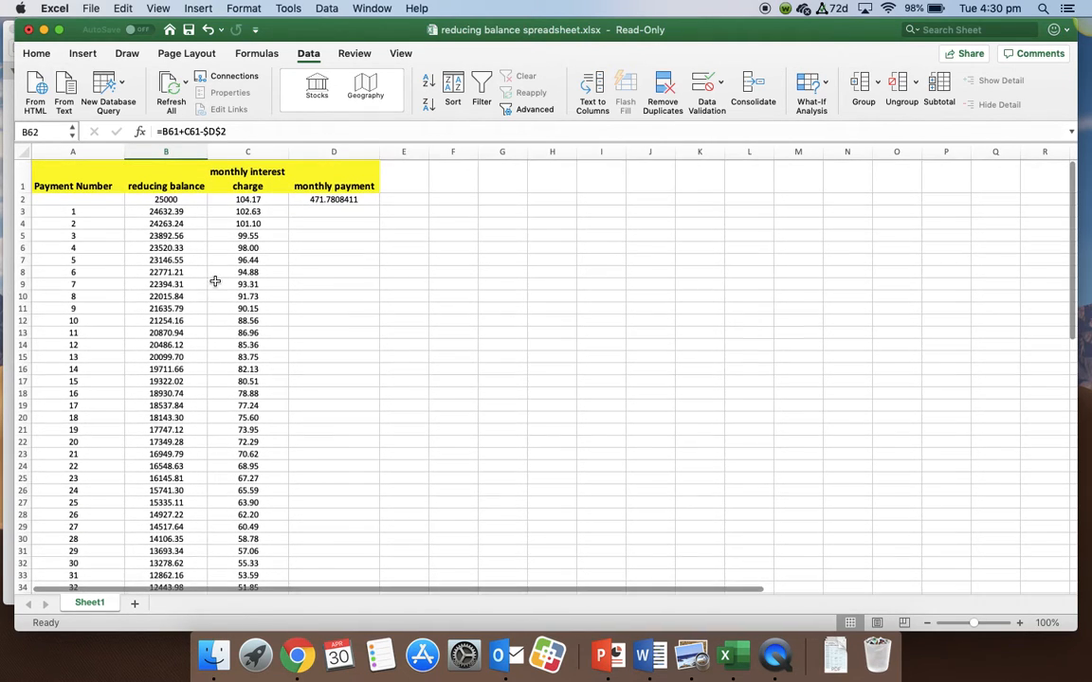